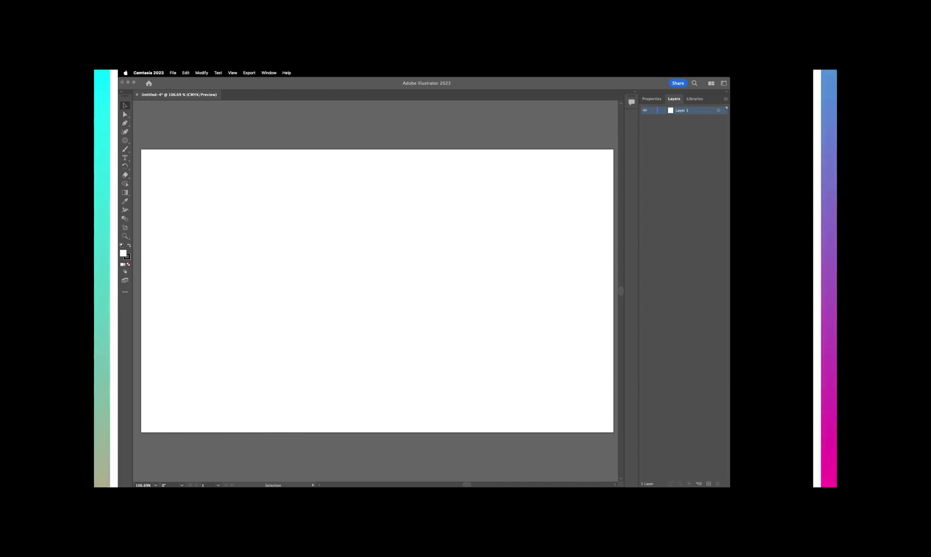
# Drag Bear.psd from the AI-Files folder in Finder onto the blank Illustrator artboard
pyautogui.press('super+Tab')
pyautogui.moveTo(466, 106); pyautogui.dragTo(375, 279)
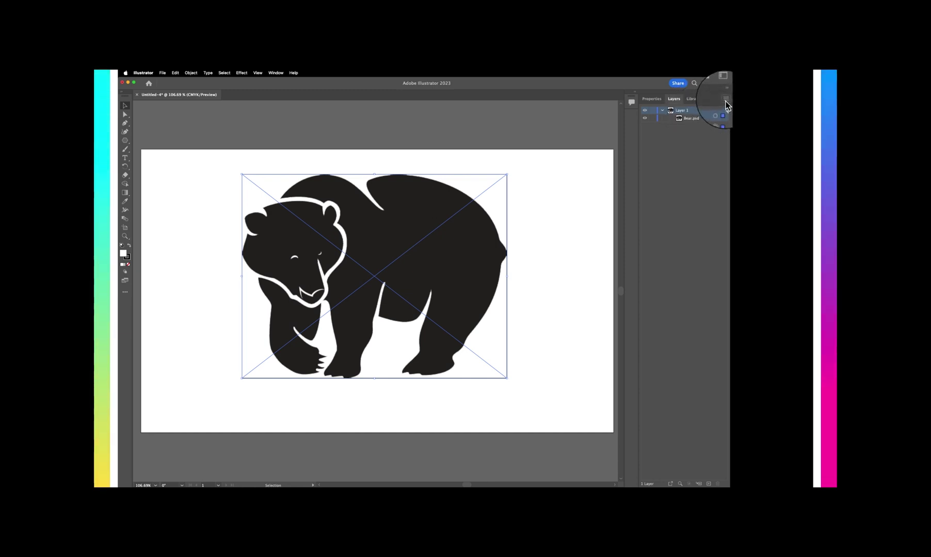
# Rename Layer 1 to Bear, make it a template, and set Dim Images to 70%
pyautogui.click(726, 99)
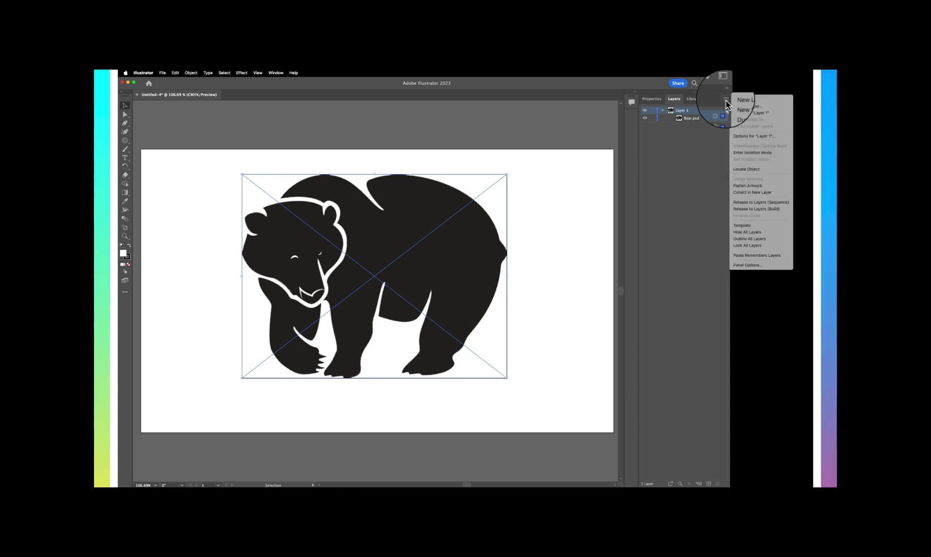
pyautogui.click(744, 136)
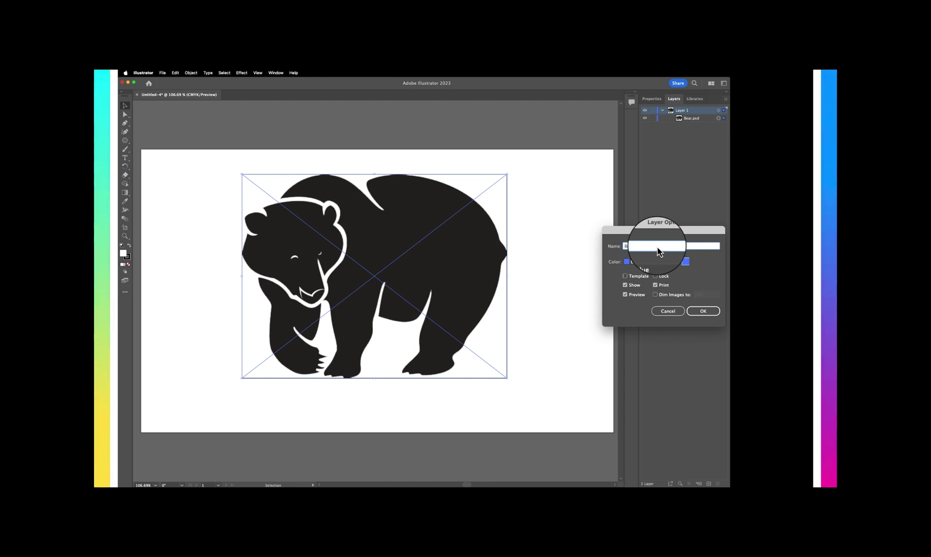
pyautogui.click(625, 277)
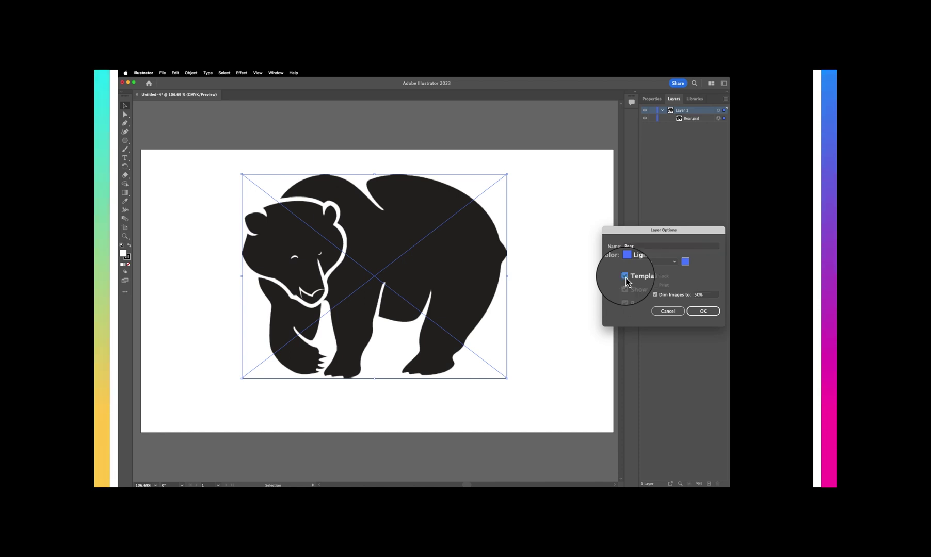
pyautogui.click(697, 297)
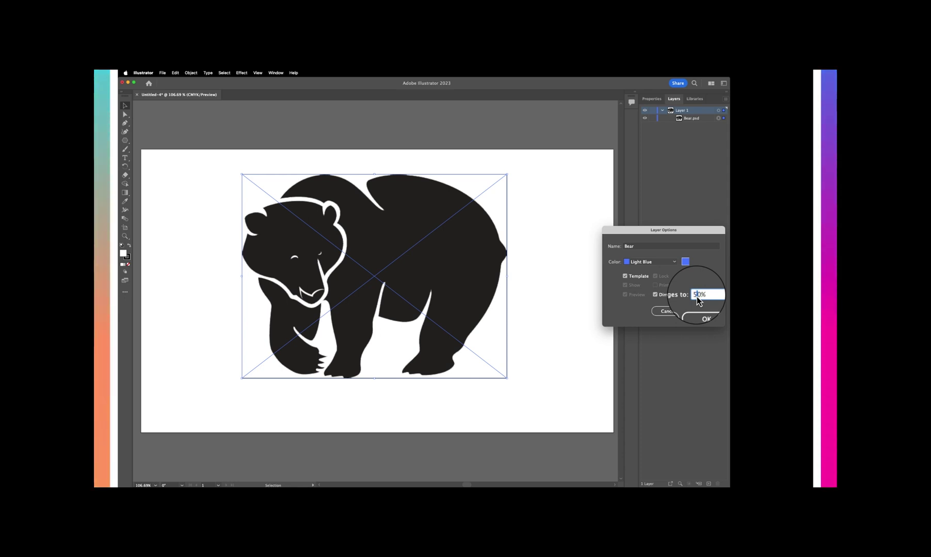
pyautogui.press('BackSpace')
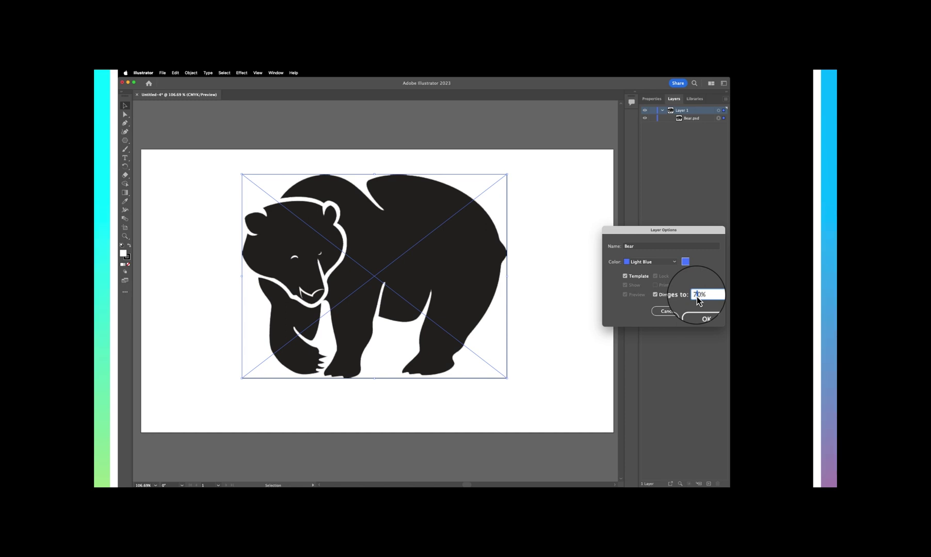
pyautogui.write('7')
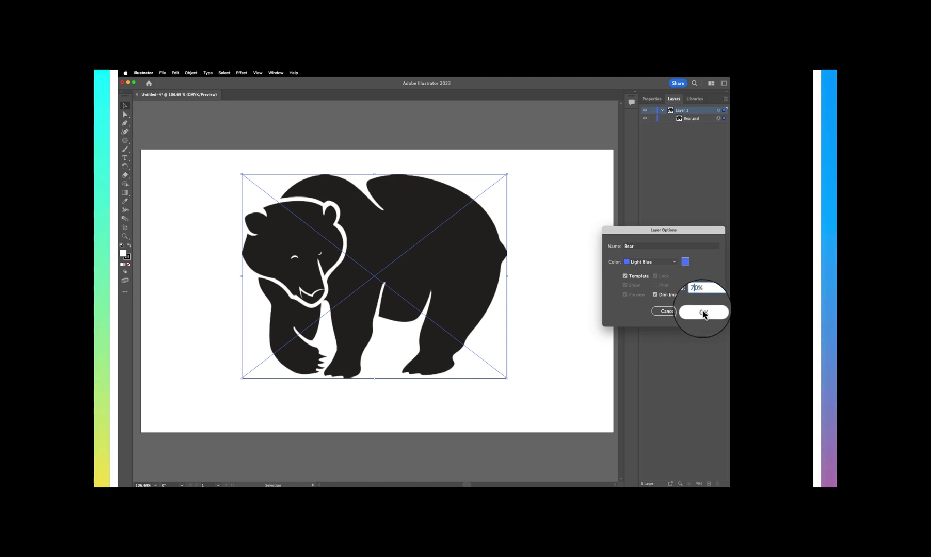
pyautogui.click(703, 313)
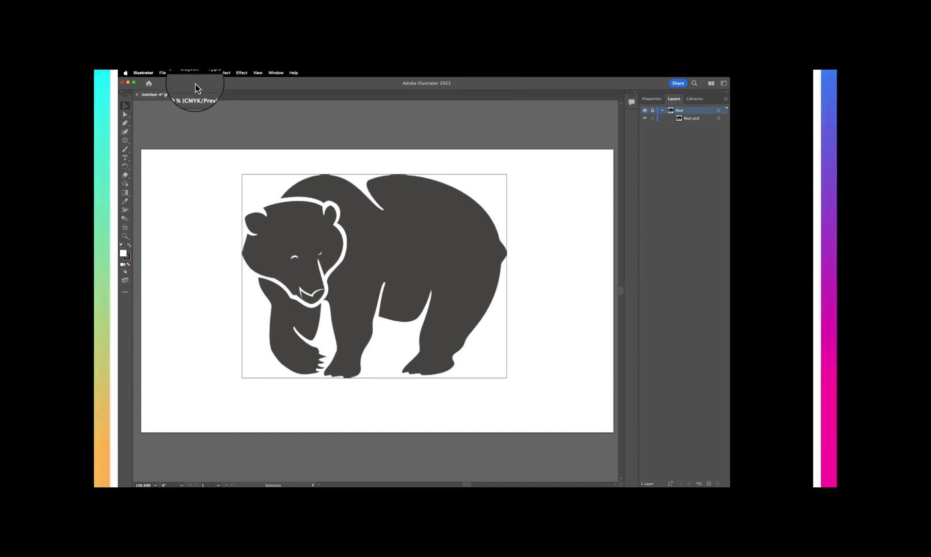
# Create a new document from the 1000 × 600 px custom preset
pyautogui.click(162, 73)
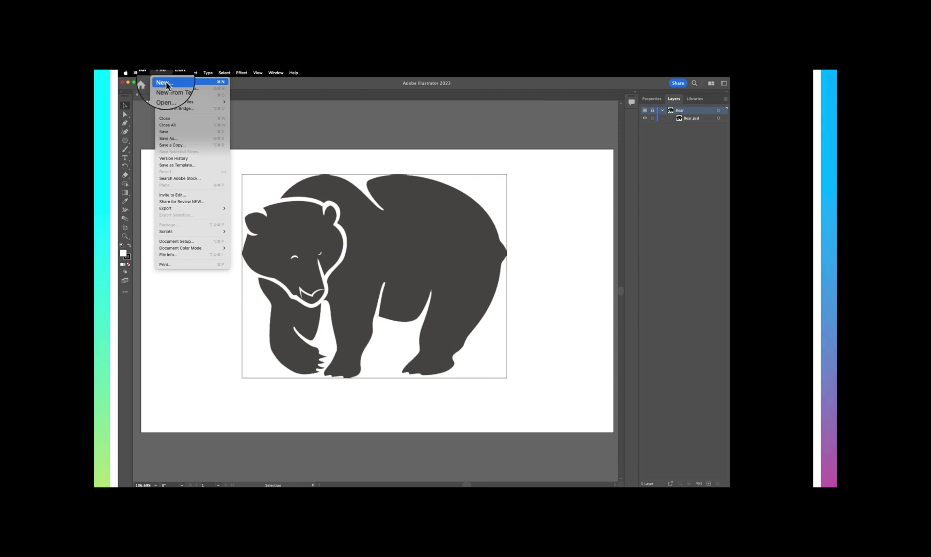
pyautogui.click(166, 84)
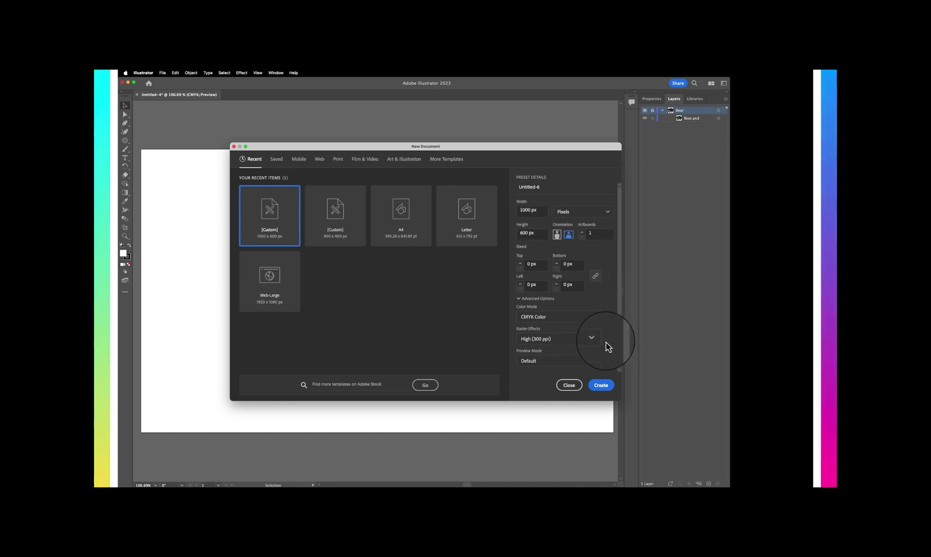
pyautogui.click(601, 387)
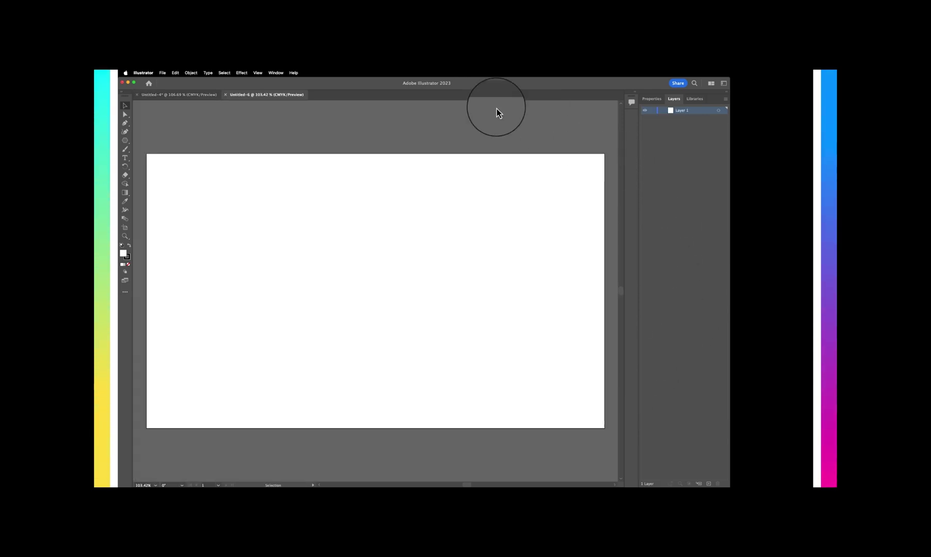
# Add five new artboards from the Artboards panel, then zoom out to see all six in a row
pyautogui.click(276, 74)
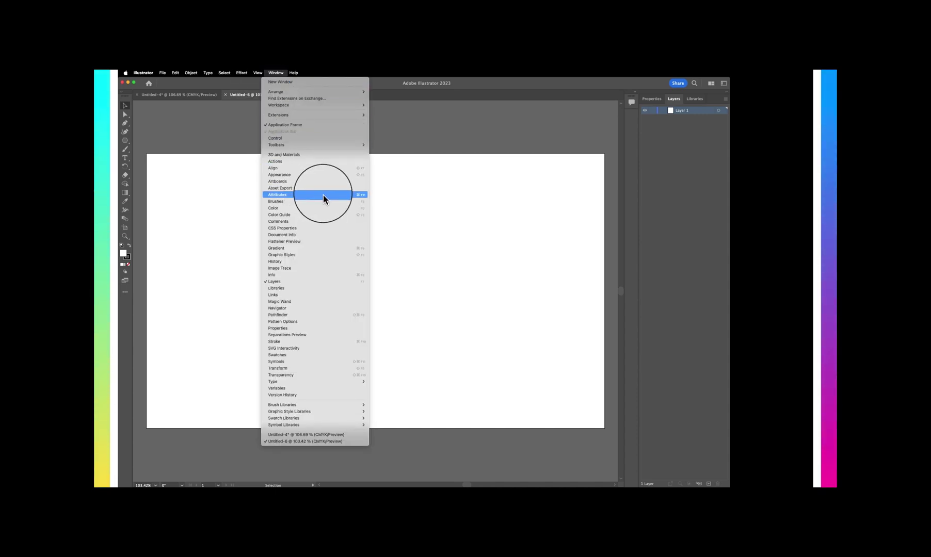
pyautogui.click(298, 188)
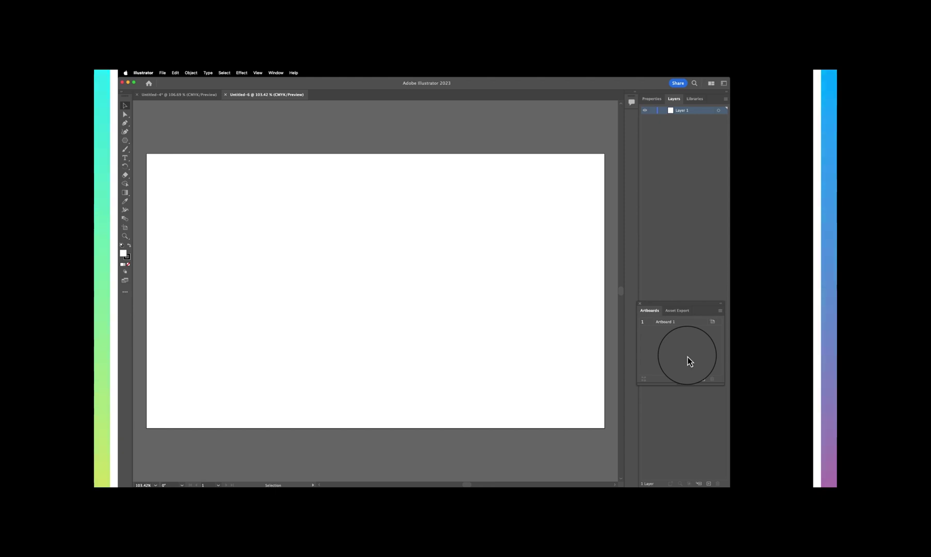
pyautogui.click(703, 380)
pyautogui.click(703, 380)
pyautogui.click(703, 381)
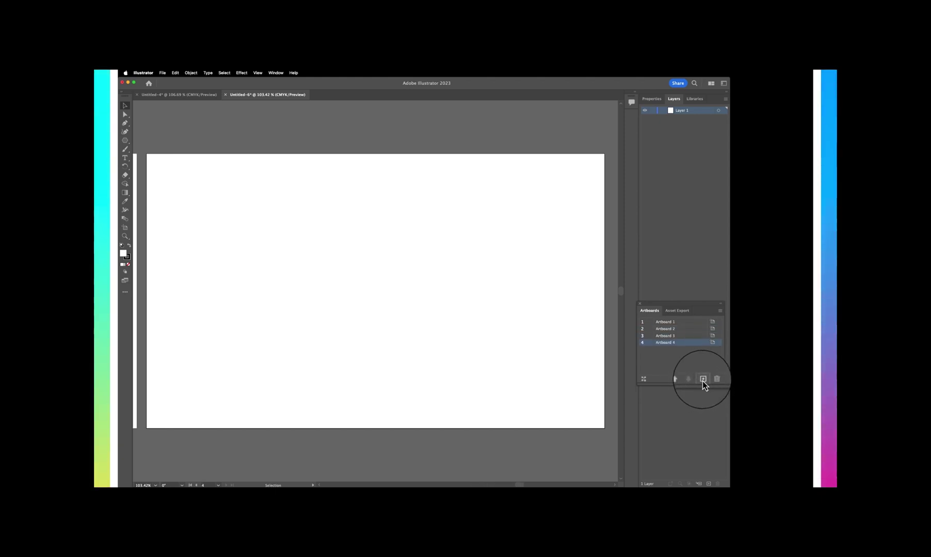
pyautogui.click(703, 380)
pyautogui.click(703, 380)
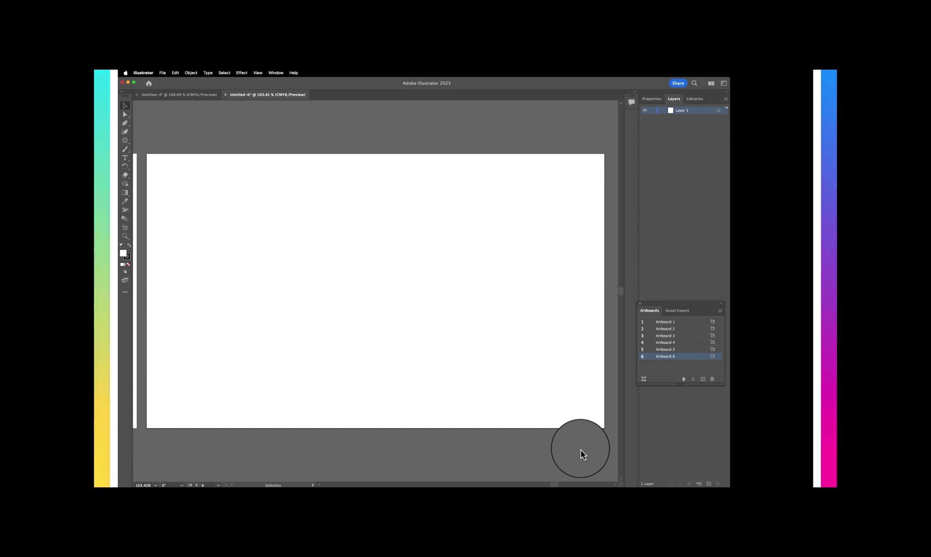
pyautogui.press('super+minus')
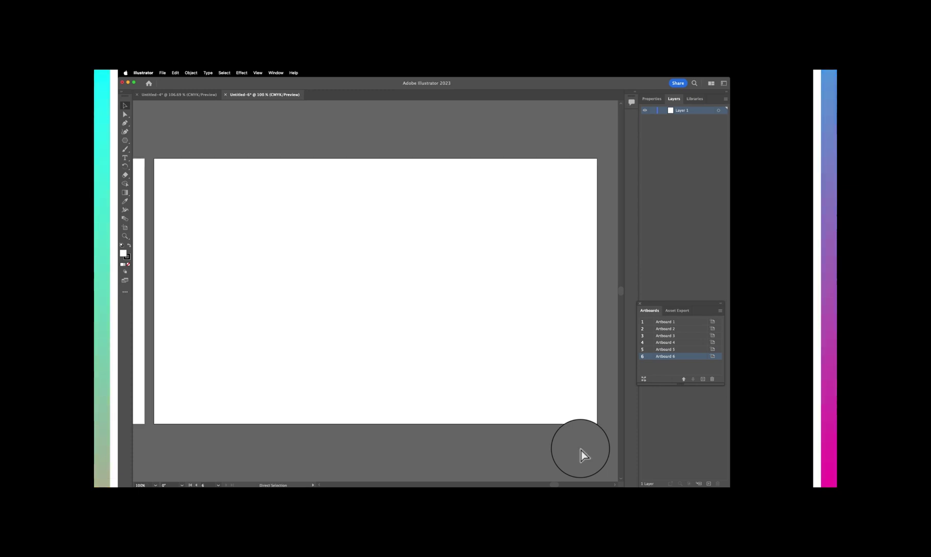
pyautogui.press('super+minus')
pyautogui.press('super+minus')
pyautogui.press('super+minus')
pyautogui.press('super+minus')
pyautogui.press('super+minus')
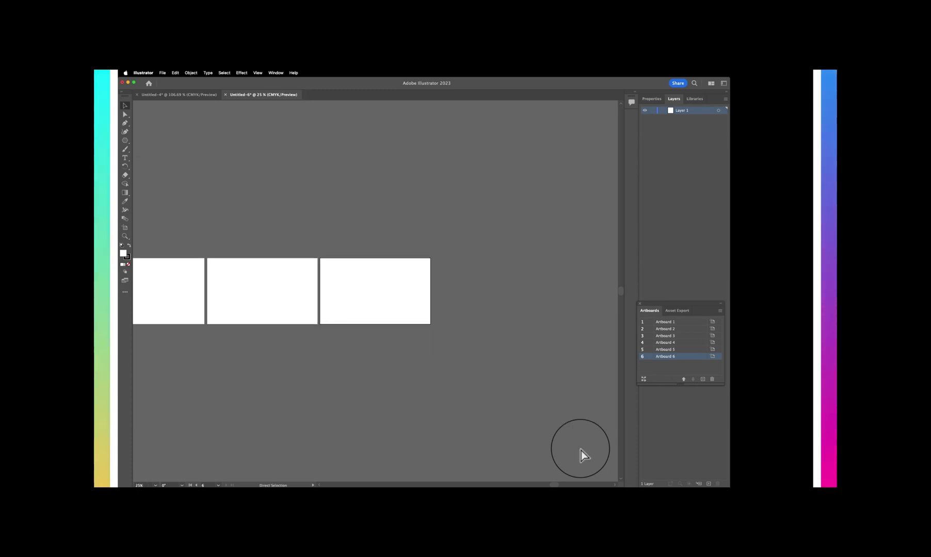
pyautogui.press('super+minus')
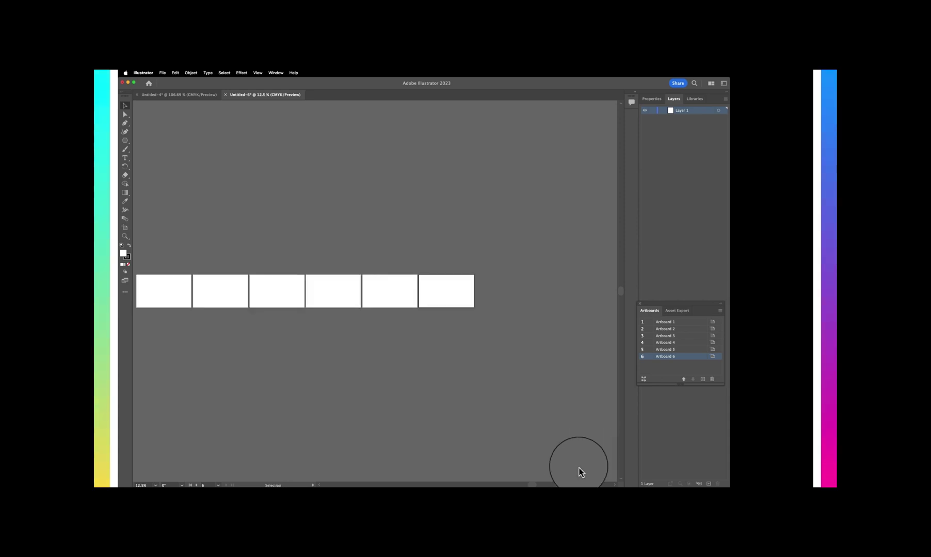
pyautogui.hscroll(-3, 532, 484)
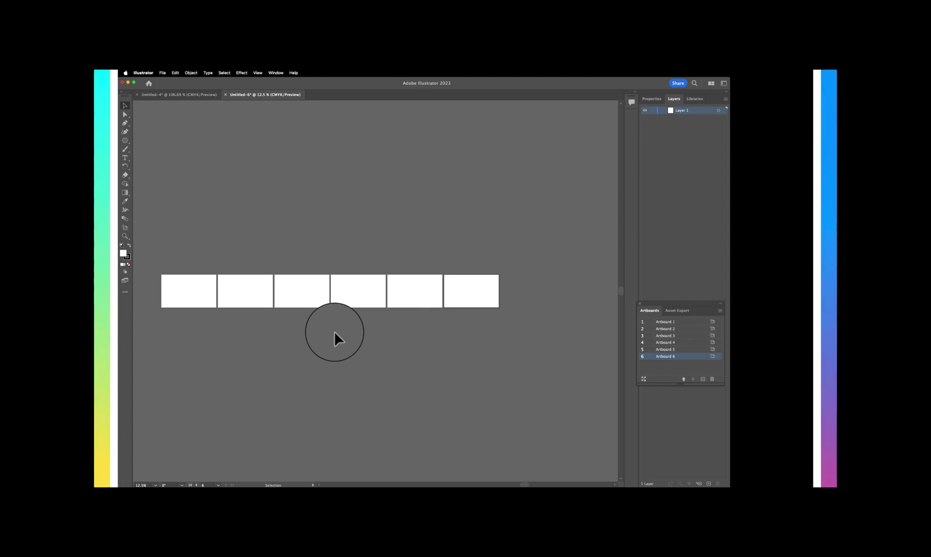
# Set the fill colour to dark red 8E0909
pyautogui.doubleClick(123, 254)
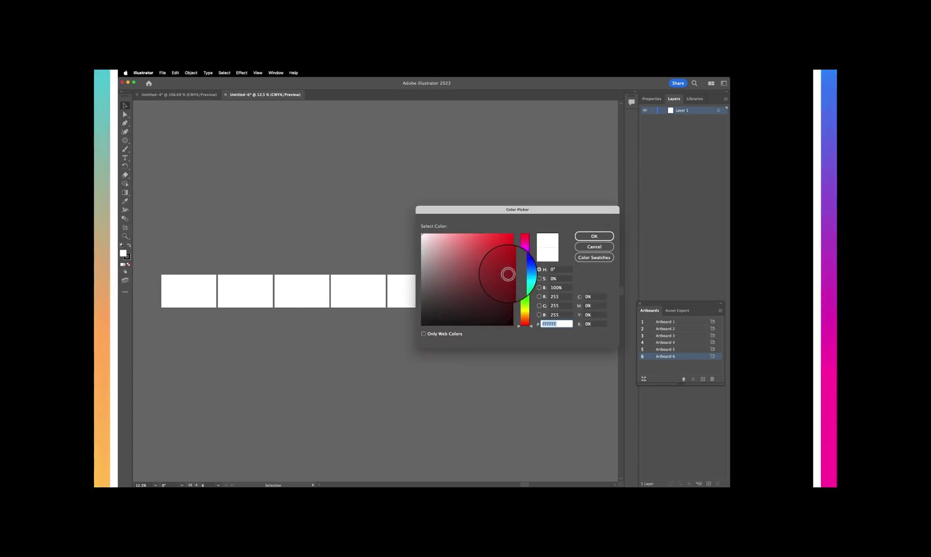
pyautogui.click(507, 274)
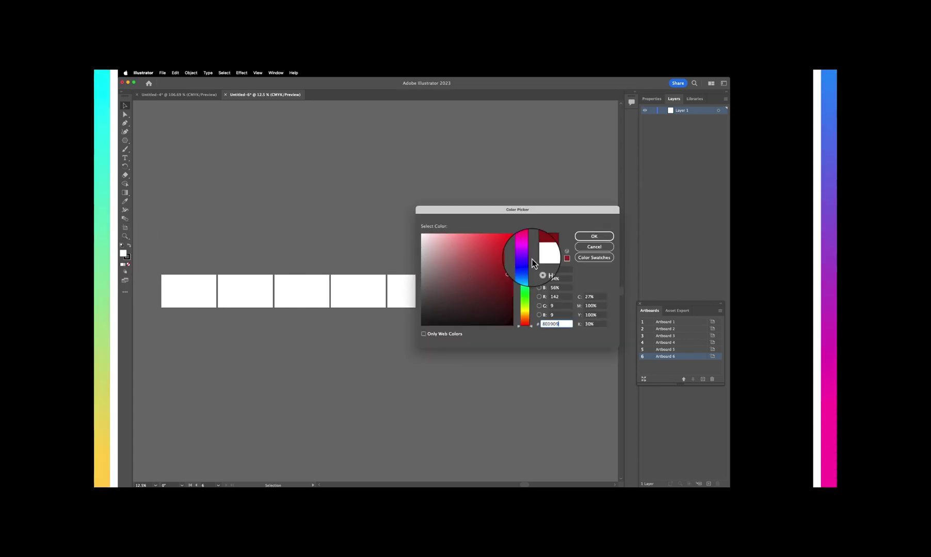
pyautogui.click(595, 236)
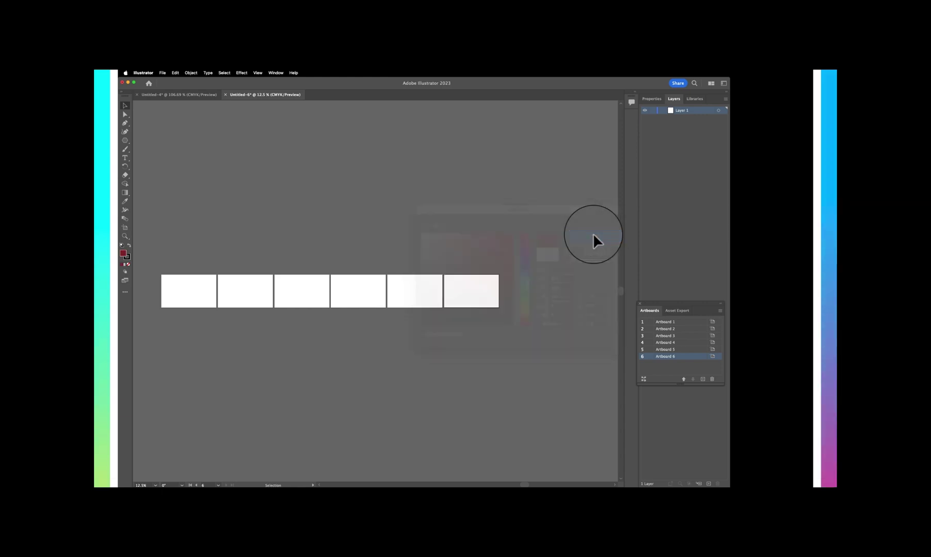
# Draw a dark red polygon on each of the six artboards with the Polygon Tool
pyautogui.click(126, 143)
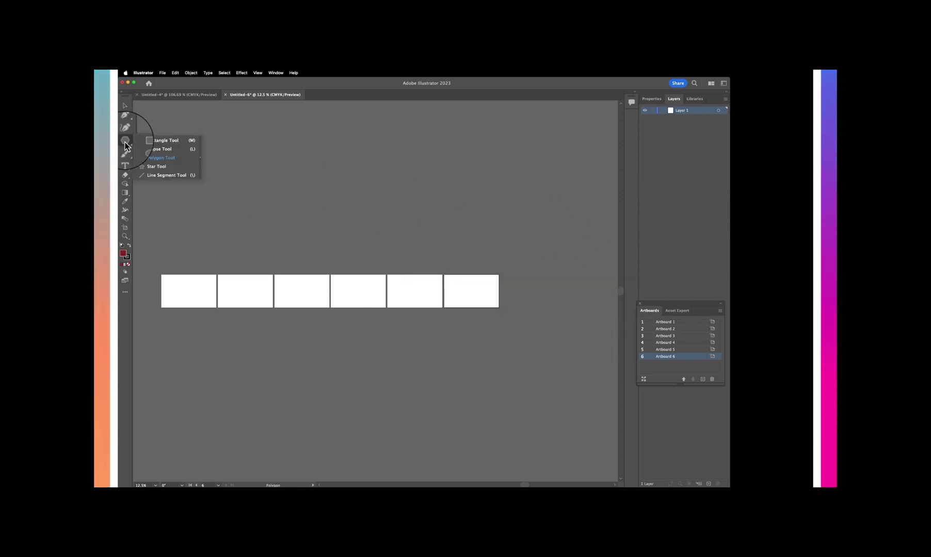
pyautogui.click(153, 160)
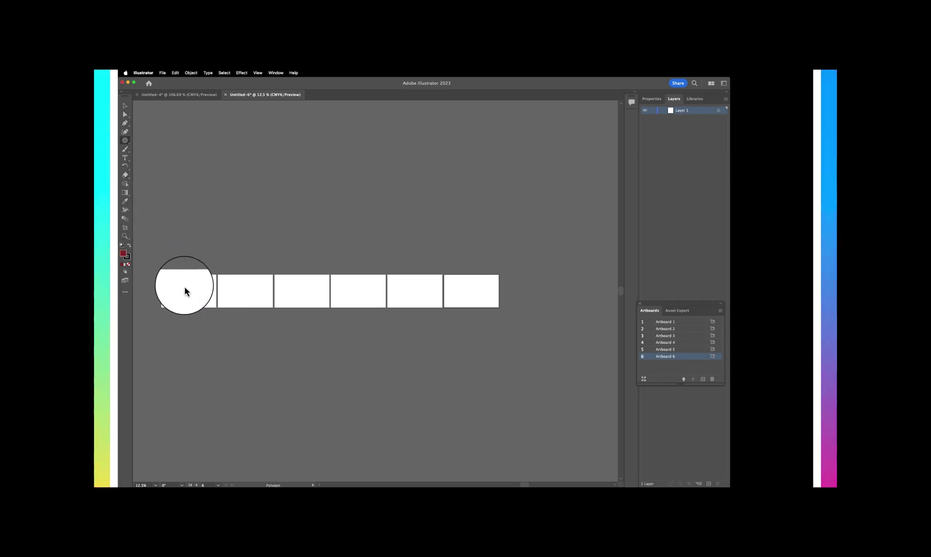
pyautogui.moveTo(187, 285); pyautogui.dragTo(416, 291)
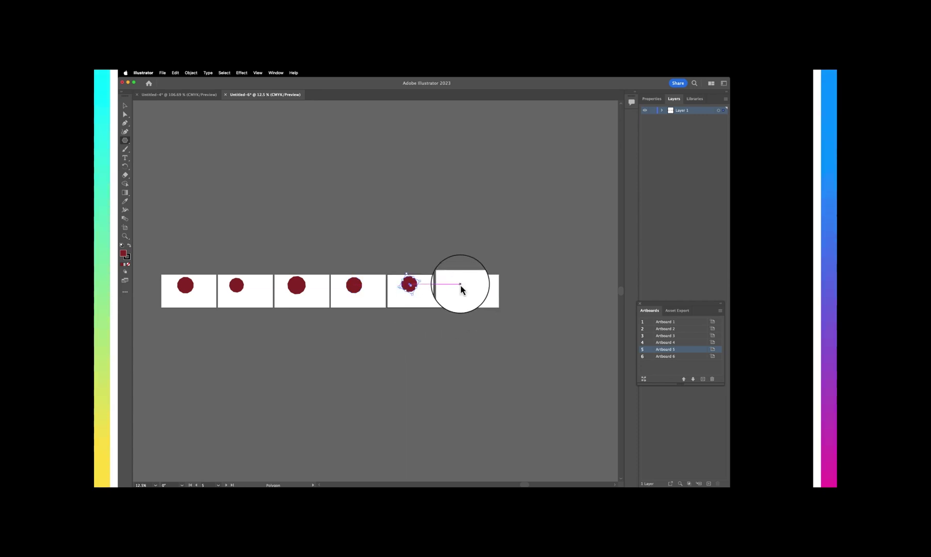
pyautogui.moveTo(458, 284)
pyautogui.mouseDown()
pyautogui.moveTo(490, 295)
pyautogui.moveTo(470, 290)
pyautogui.mouseUp()
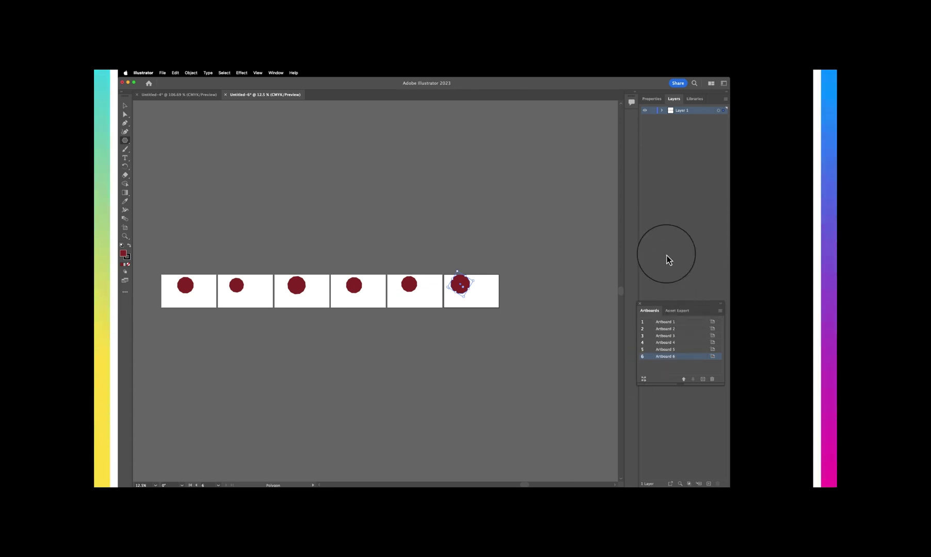
pyautogui.click(661, 112)
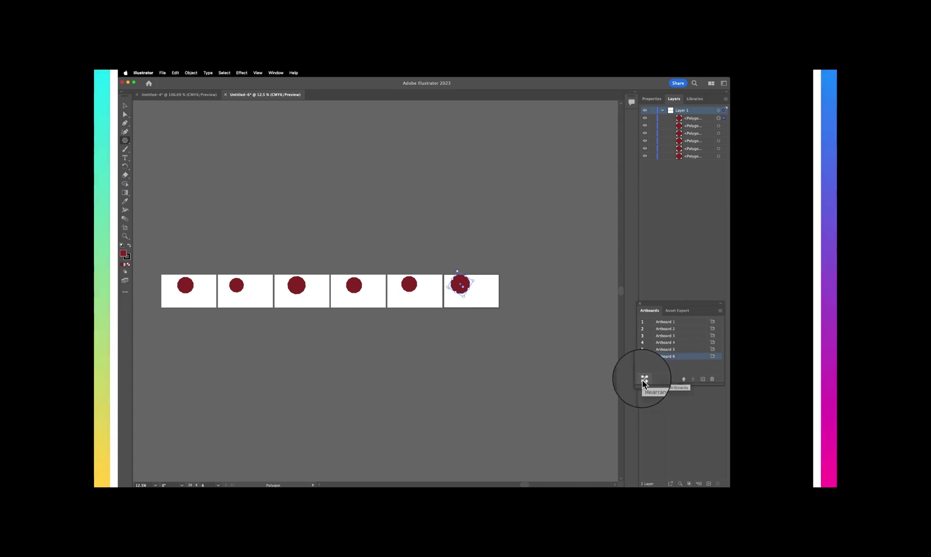
# Rearrange all artboards into a 3-column Grid by Row at 20 px spacing, leaving artwork in place
pyautogui.click(720, 311)
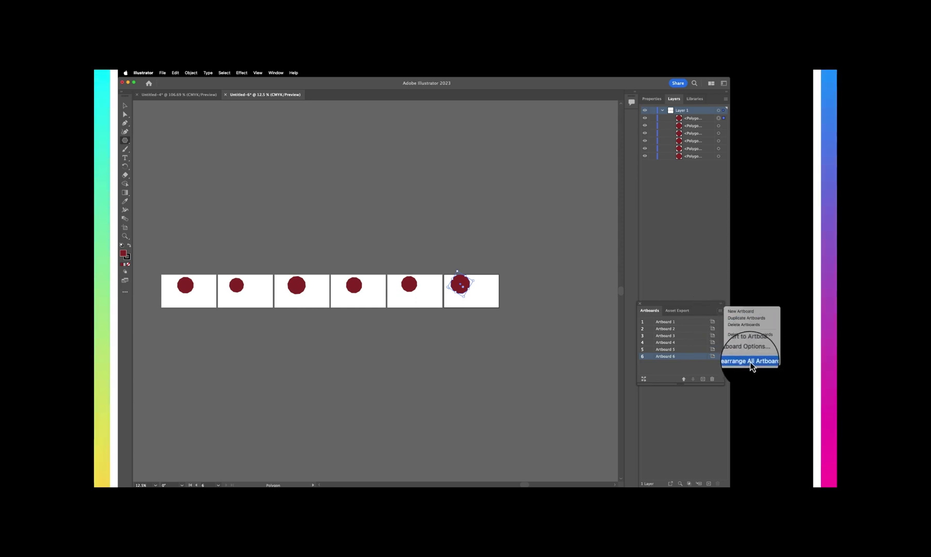
pyautogui.click(681, 370)
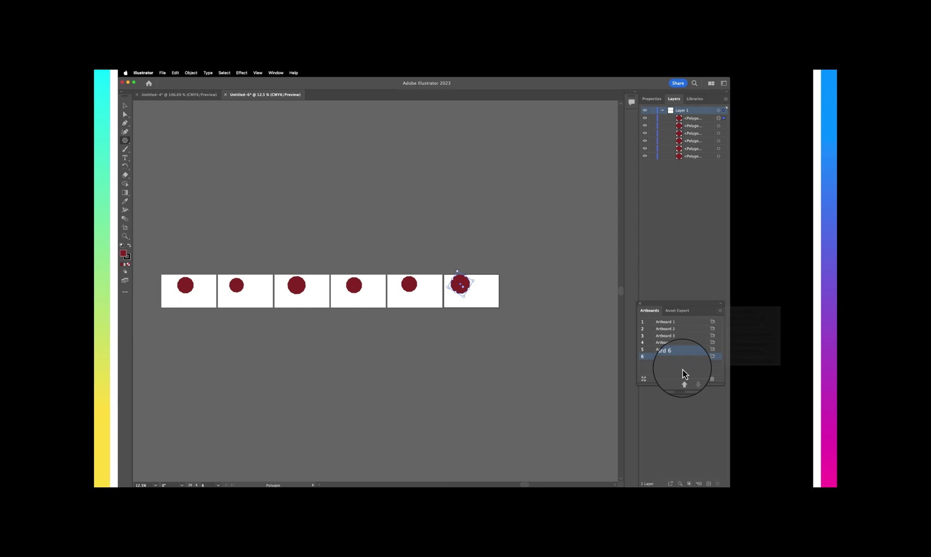
pyautogui.click(644, 380)
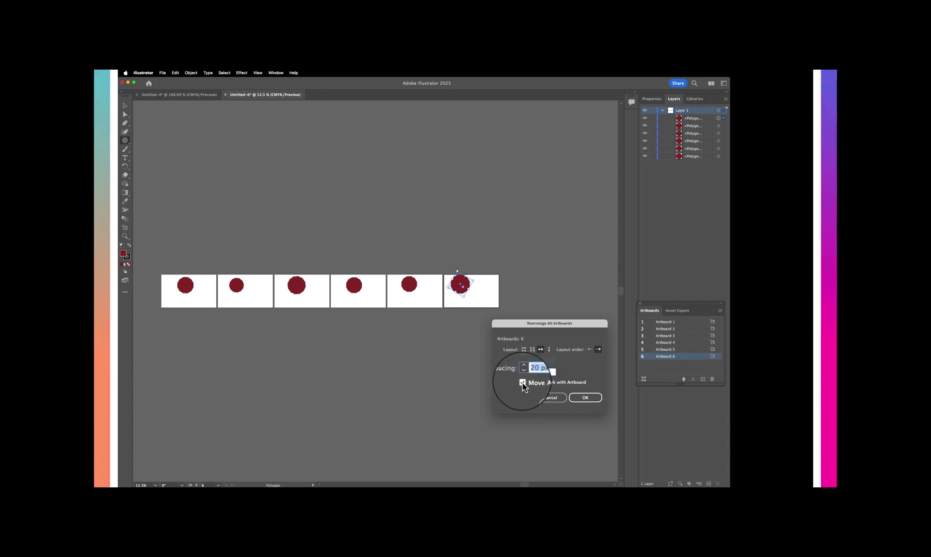
pyautogui.click(522, 382)
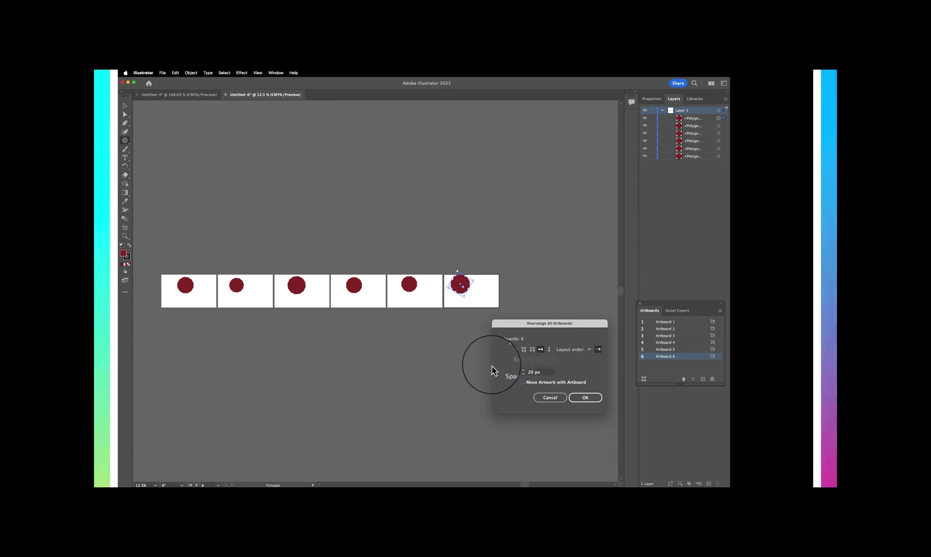
pyautogui.click(523, 349)
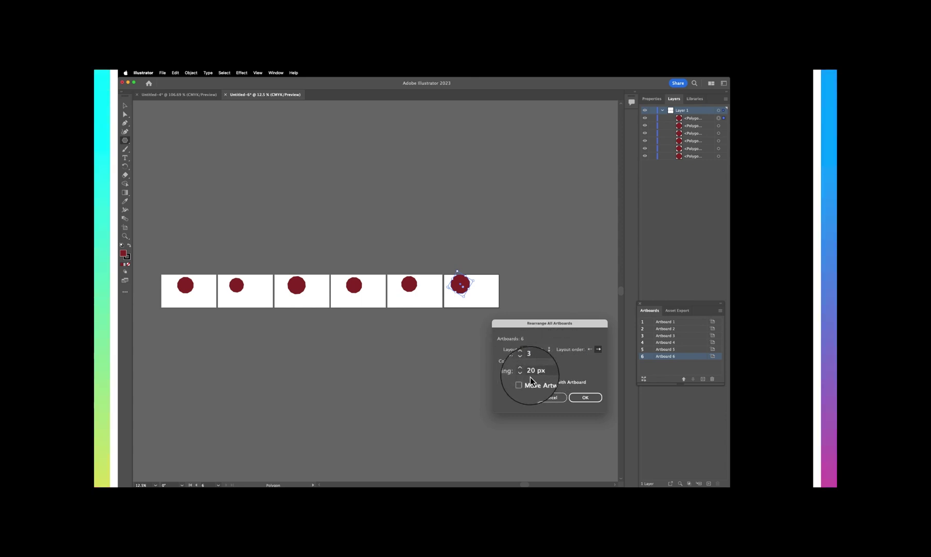
pyautogui.click(585, 399)
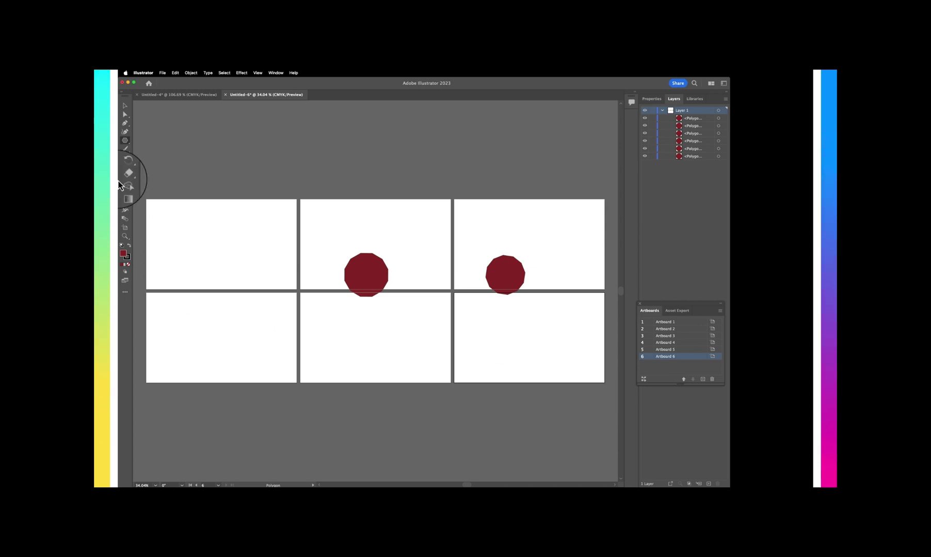
# Undo Rearrange All Artboards and zoom out to show the full single row of artboards
pyautogui.click(176, 77)
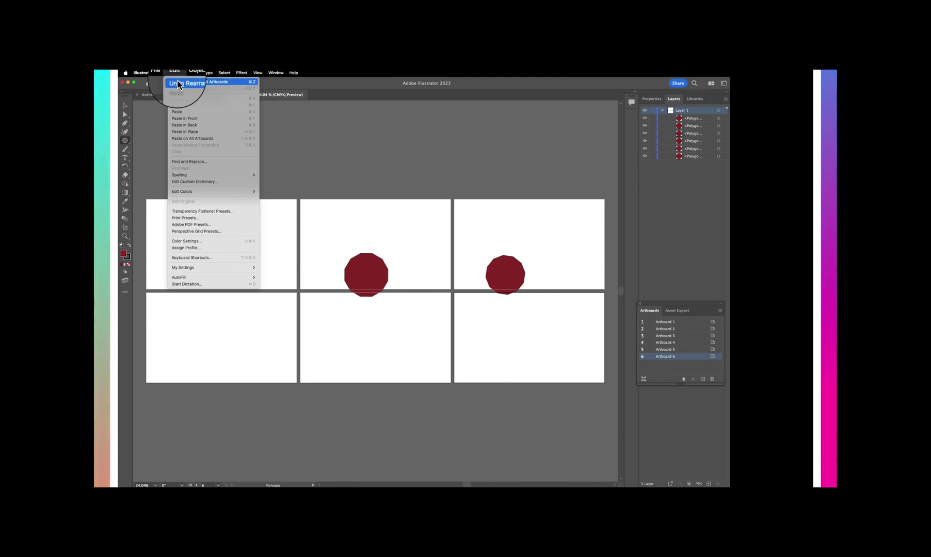
pyautogui.click(177, 82)
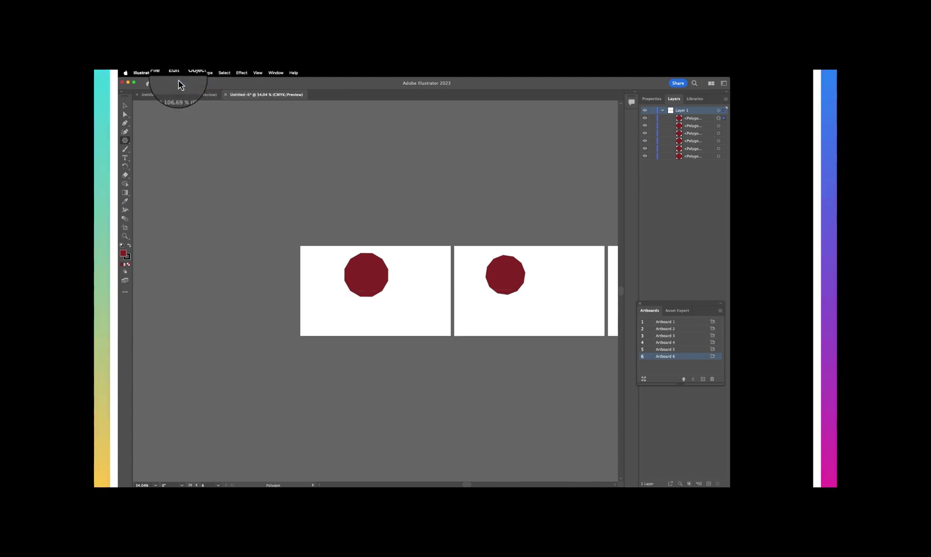
pyautogui.moveTo(467, 485); pyautogui.dragTo(489, 485)
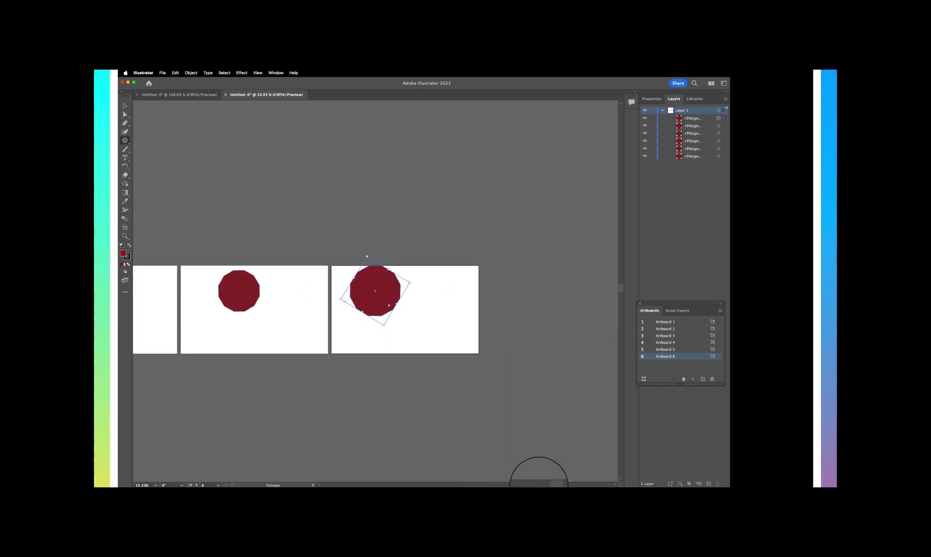
pyautogui.press('super+minus')
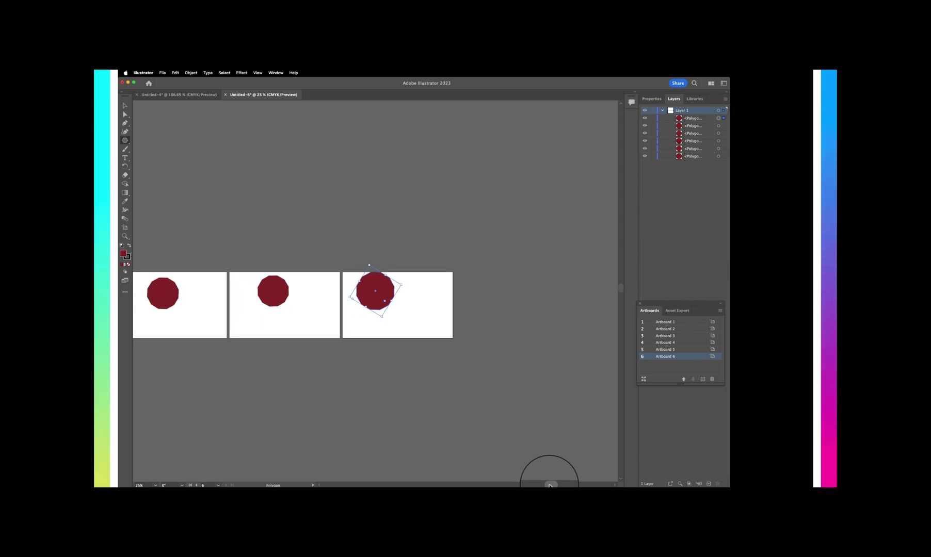
pyautogui.press('super+minus')
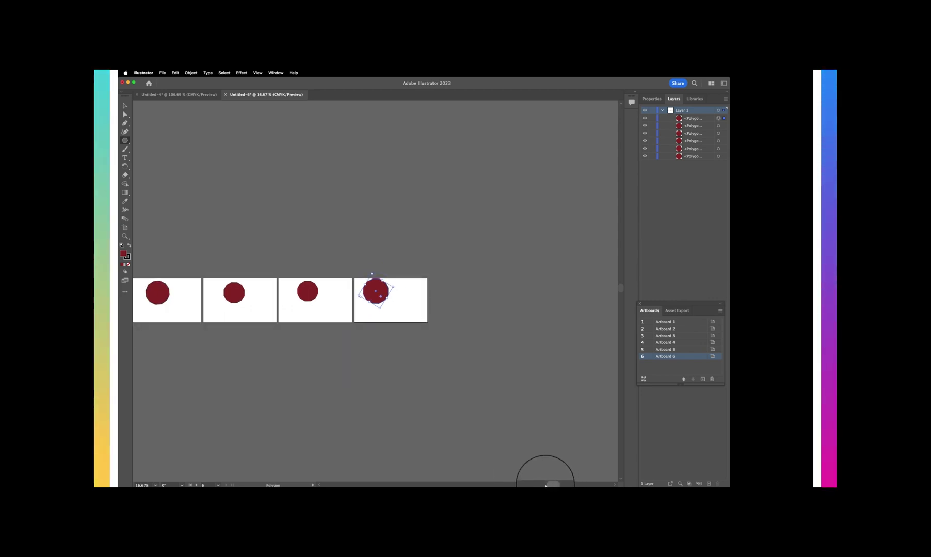
pyautogui.moveTo(545, 485); pyautogui.dragTo(509, 485)
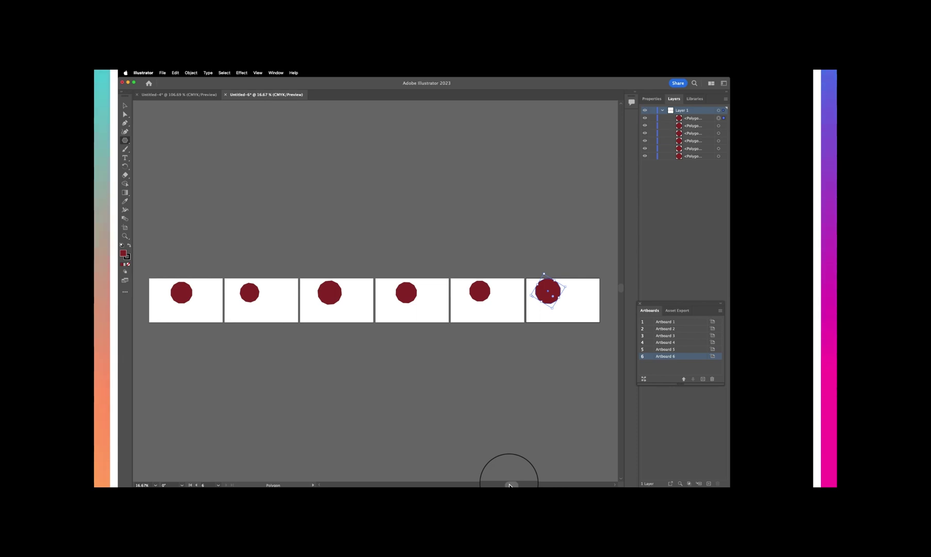
# Rearrange artboards into 3 columns with 20 px spacing, with Move Artwork with Artboard on
pyautogui.click(645, 380)
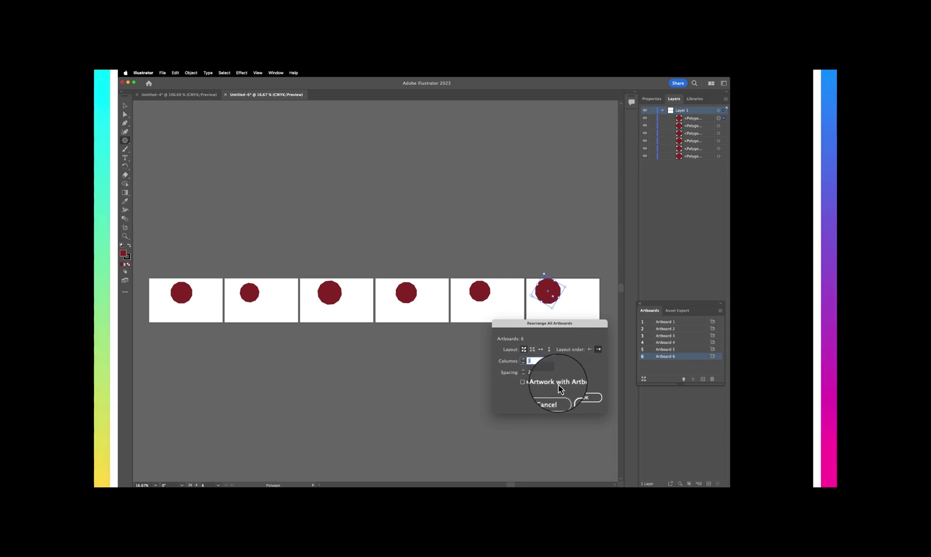
pyautogui.click(522, 383)
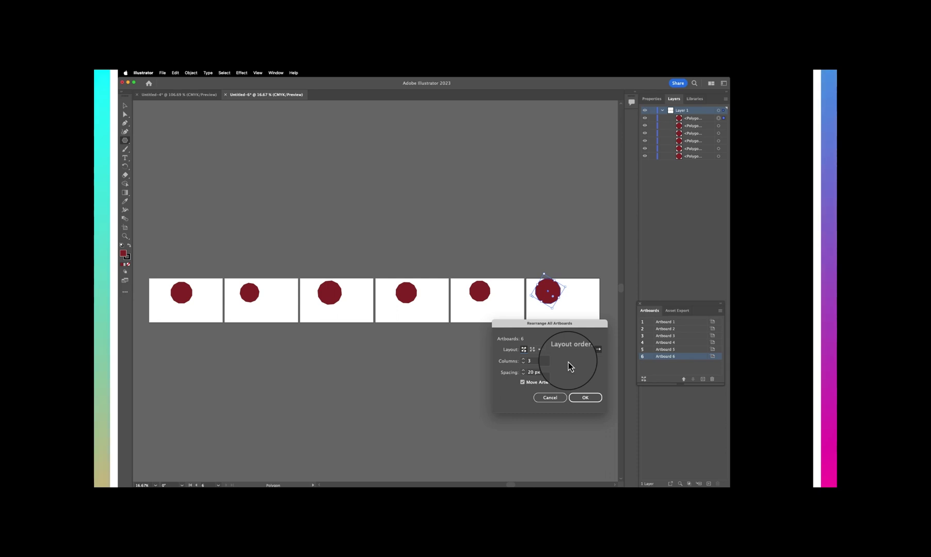
pyautogui.click(585, 400)
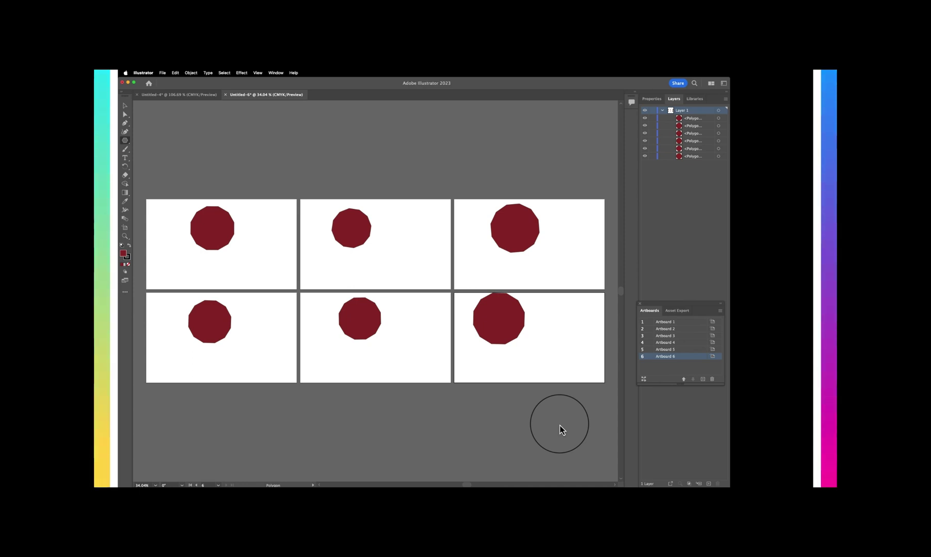
# Rearrange all artboards using the Arrange by Row layout
pyautogui.click(645, 382)
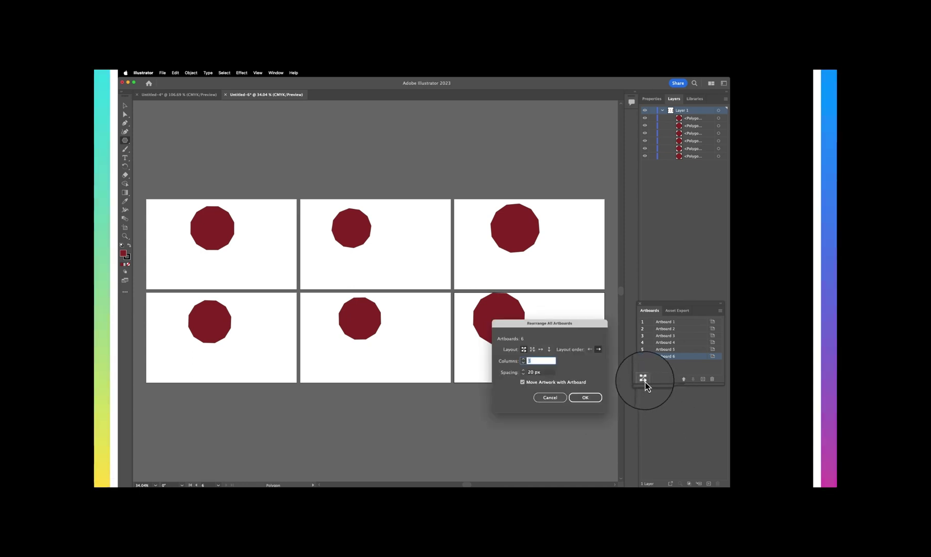
pyautogui.click(541, 350)
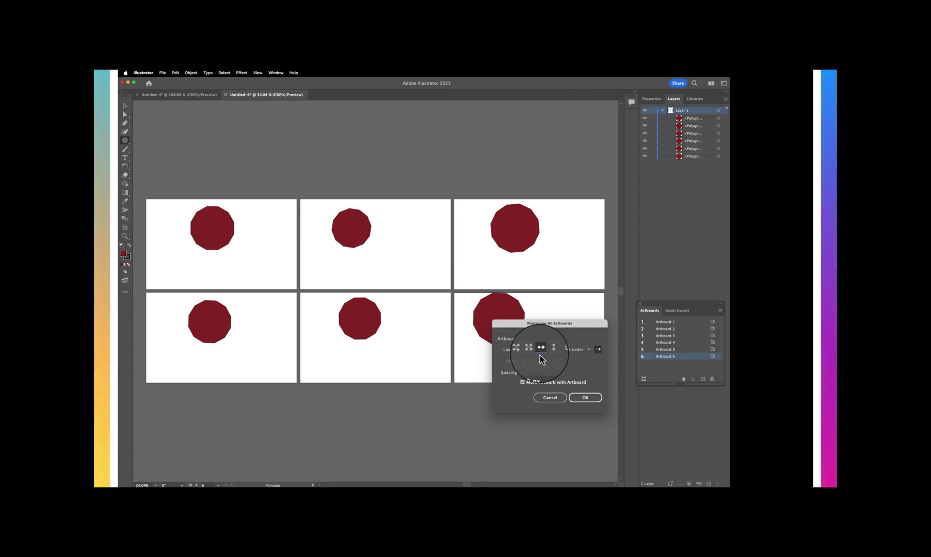
pyautogui.click(586, 399)
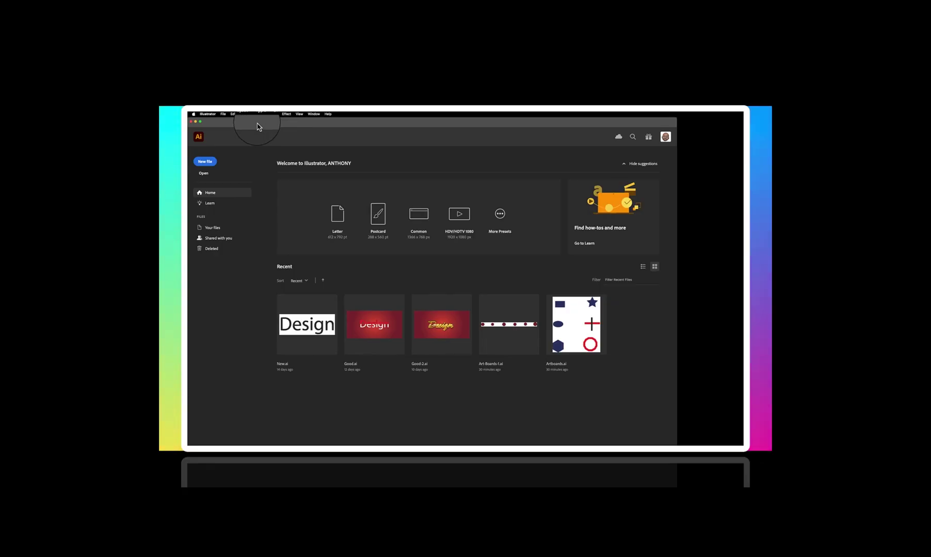
# Create a fresh blank document using the 1000 × 600 px custom preset
pyautogui.click(223, 114)
pyautogui.click(228, 125)
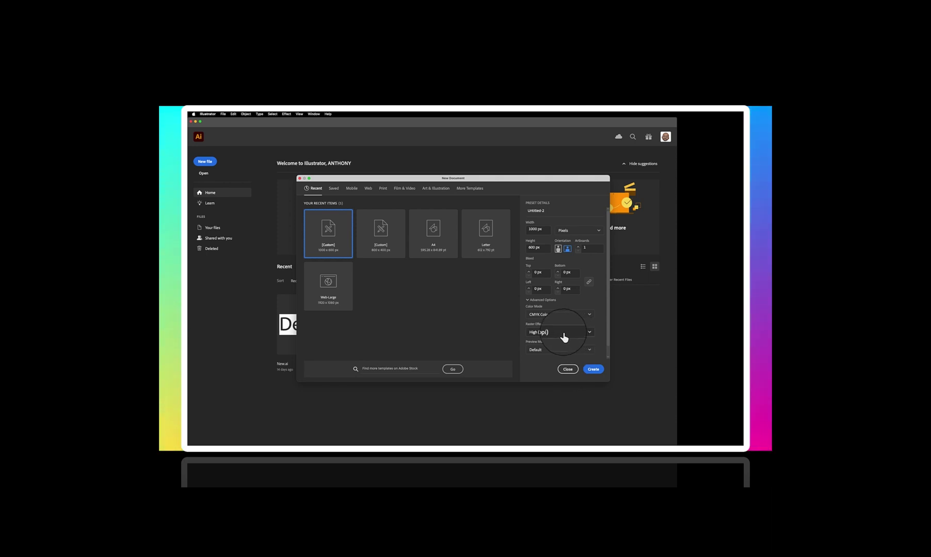
pyautogui.click(593, 369)
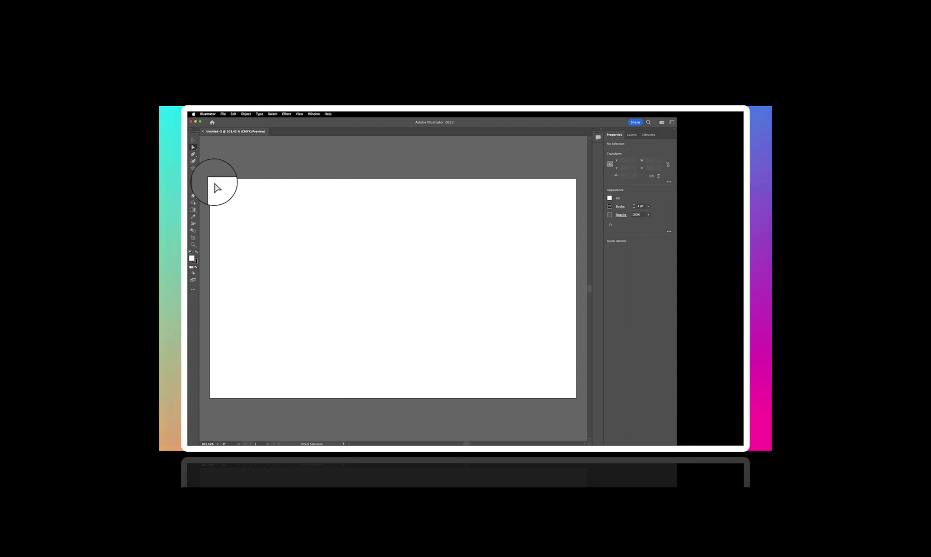
# Draw a five-pointed star on the artboard, fill it dark green, and select it
pyautogui.click(193, 172)
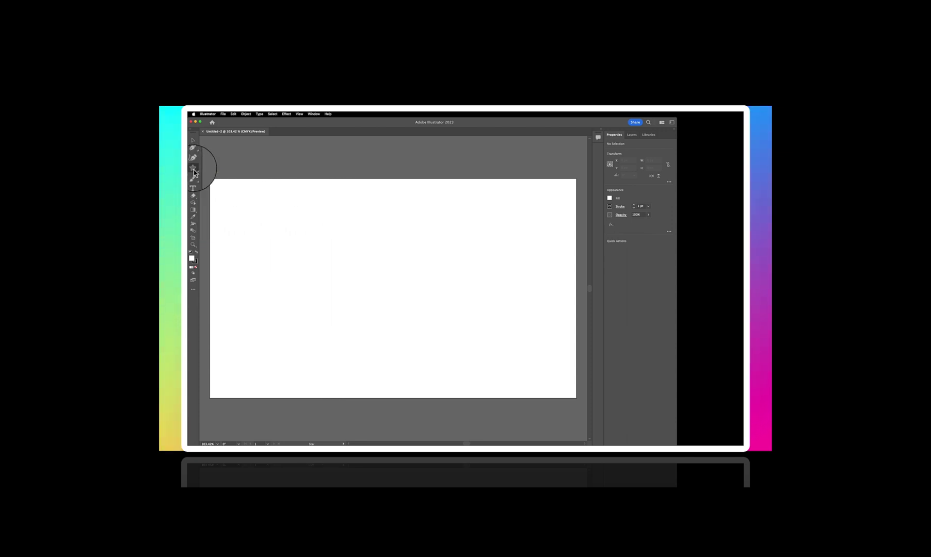
pyautogui.moveTo(350, 253); pyautogui.dragTo(386, 303)
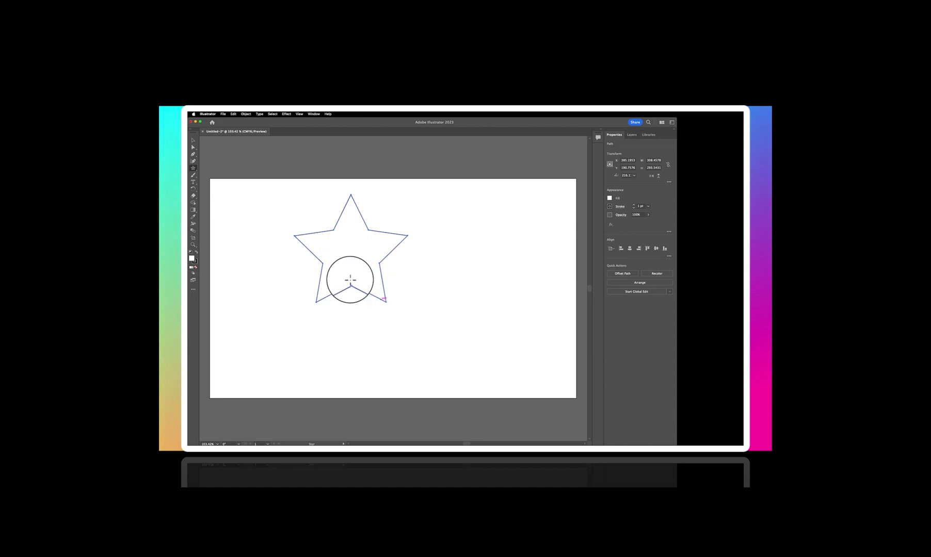
pyautogui.click(610, 199)
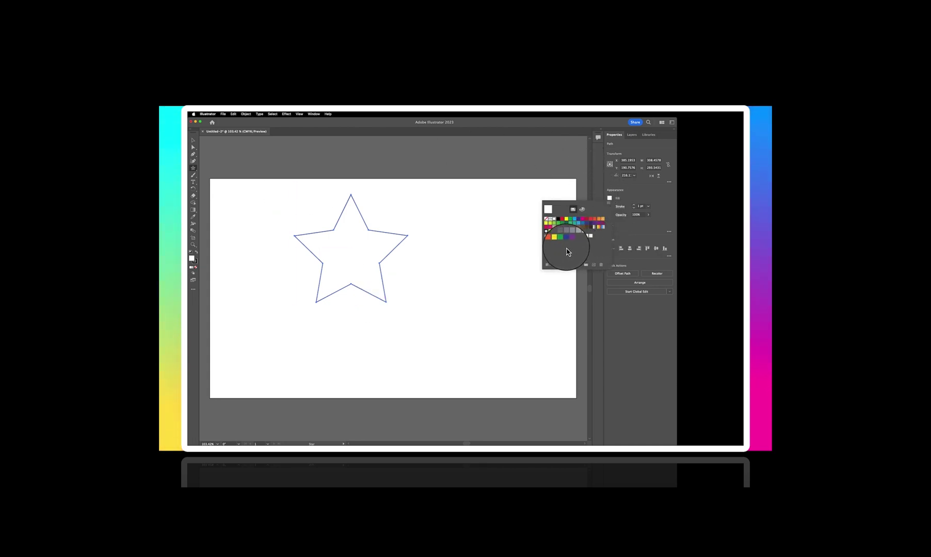
pyautogui.click(563, 218)
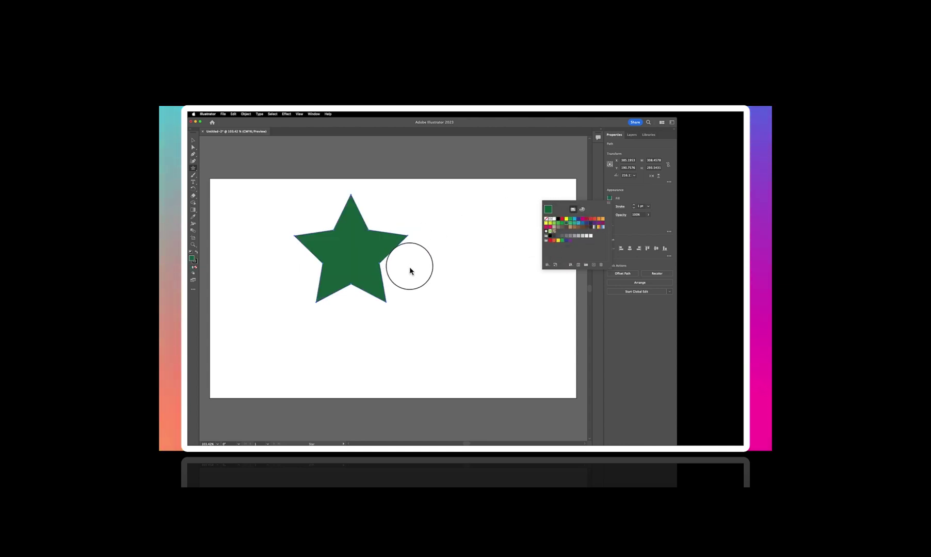
pyautogui.click(651, 232)
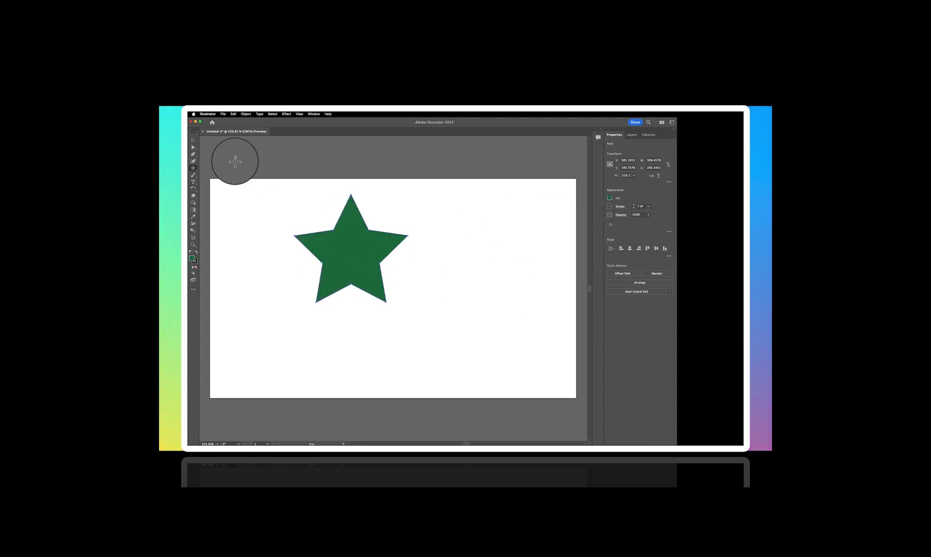
pyautogui.click(193, 142)
# Move the star toward the artboard centre and round all its corners with the live-corner widget
pyautogui.moveTo(357, 255); pyautogui.dragTo(391, 283)
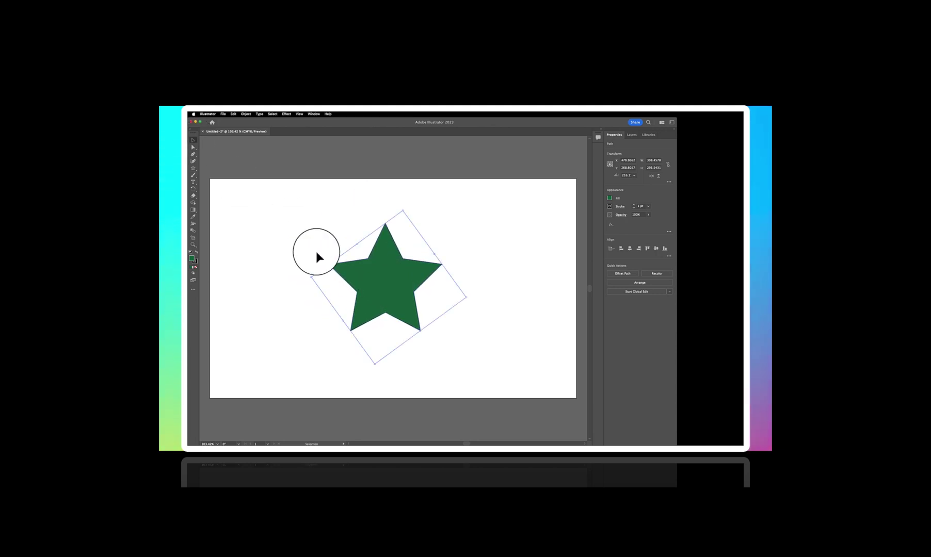
pyautogui.click(194, 150)
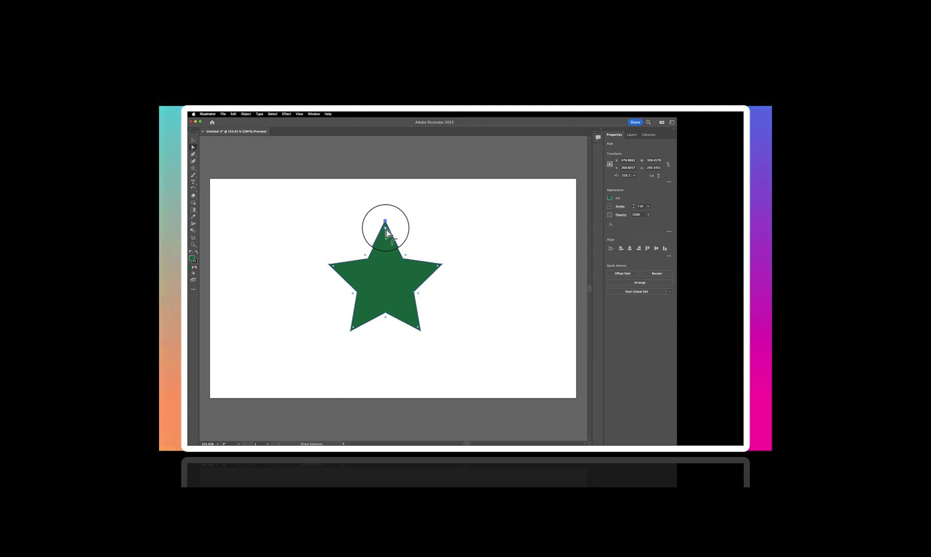
pyautogui.moveTo(386, 229); pyautogui.dragTo(386, 242)
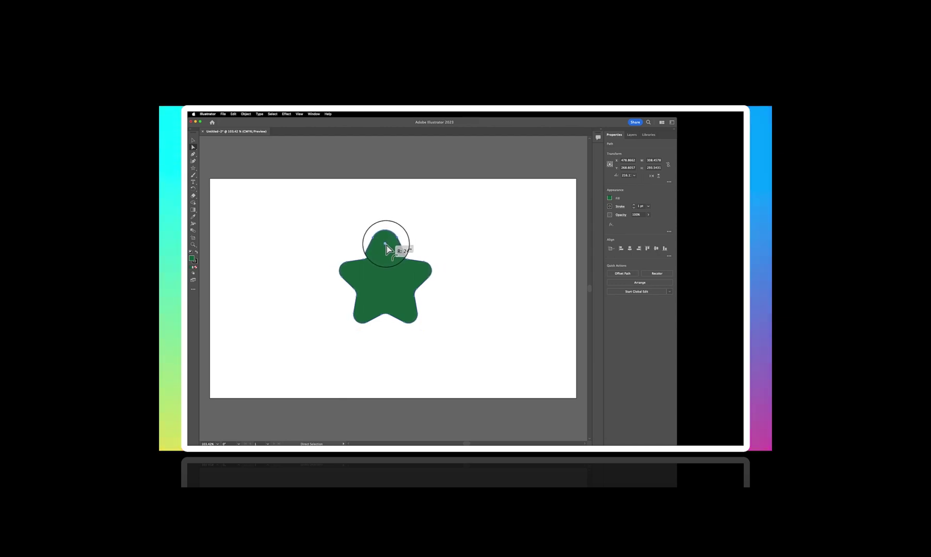
pyautogui.moveTo(386, 245); pyautogui.dragTo(386, 246)
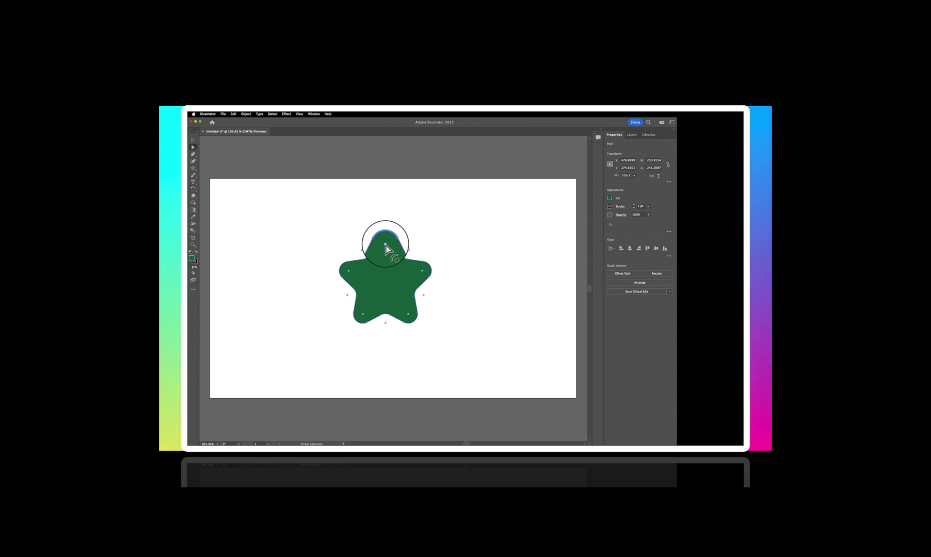
# Make the star's top and two bottom points sharp, leaving the side points rounded
pyautogui.moveTo(386, 244); pyautogui.dragTo(388, 222)
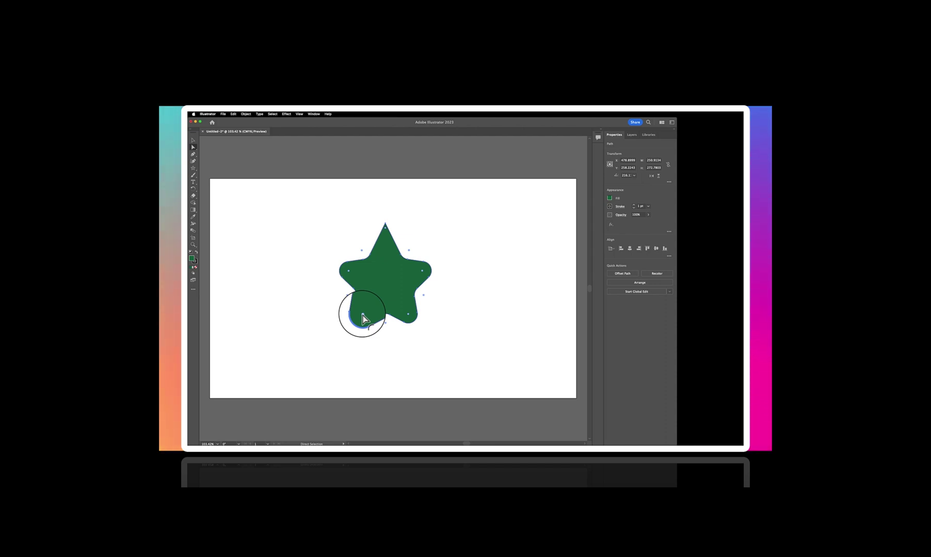
pyautogui.moveTo(363, 318); pyautogui.dragTo(356, 343)
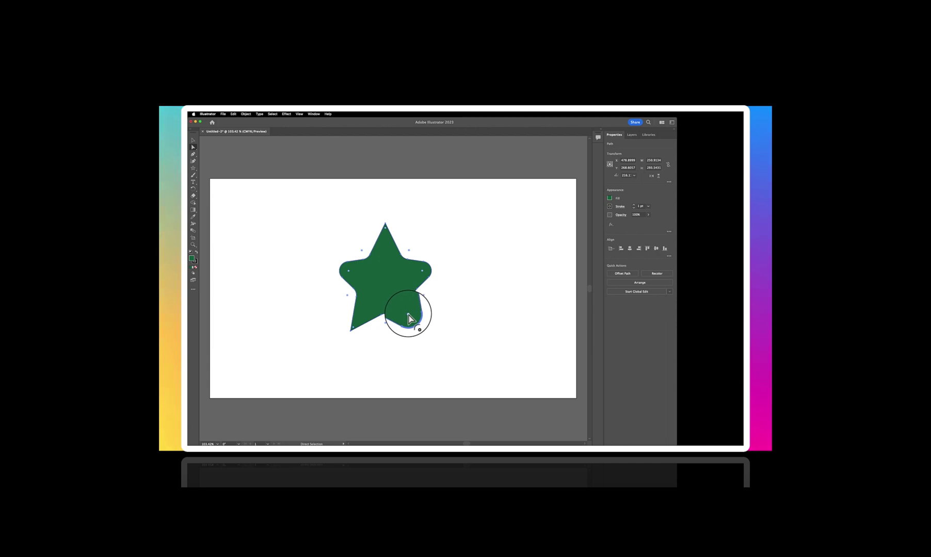
pyautogui.moveTo(409, 317); pyautogui.dragTo(423, 337)
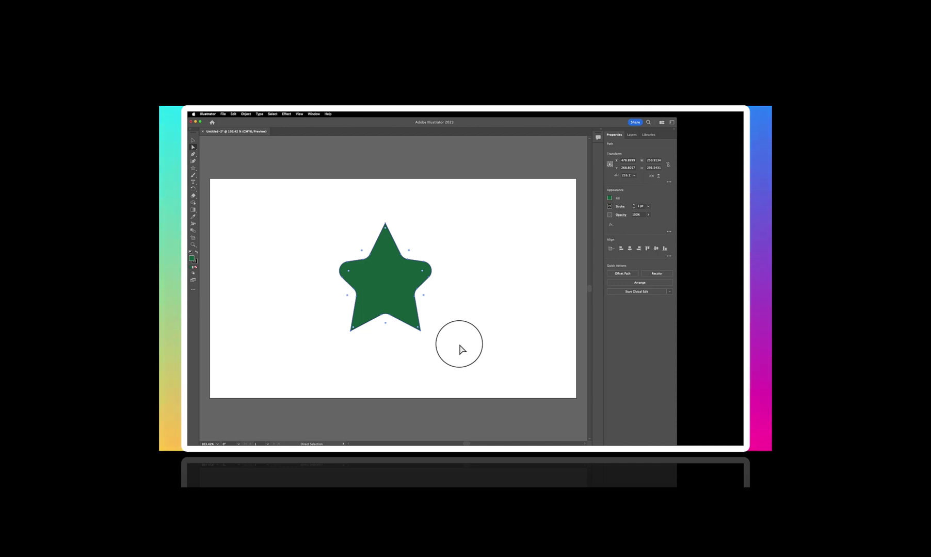
pyautogui.doubleClick(386, 229)
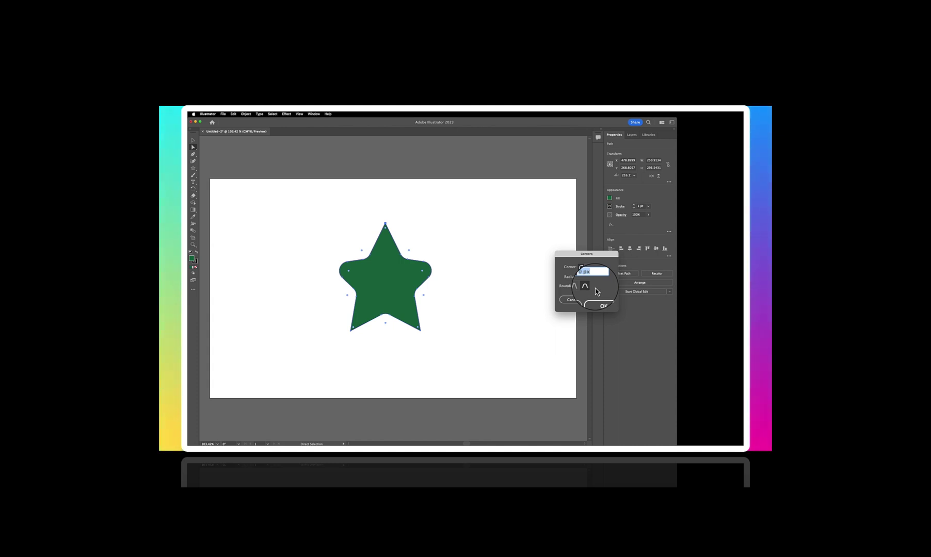
pyautogui.moveTo(602, 261); pyautogui.dragTo(519, 257)
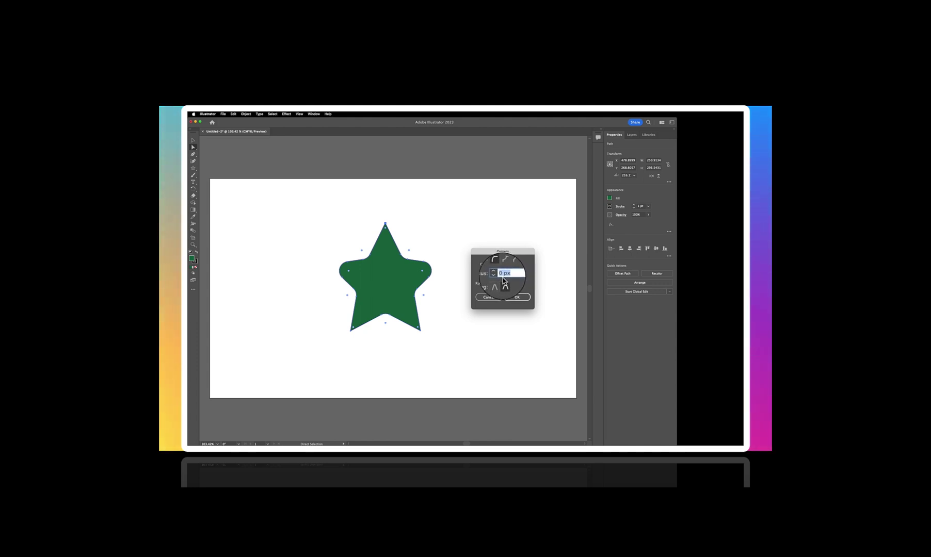
pyautogui.click(489, 300)
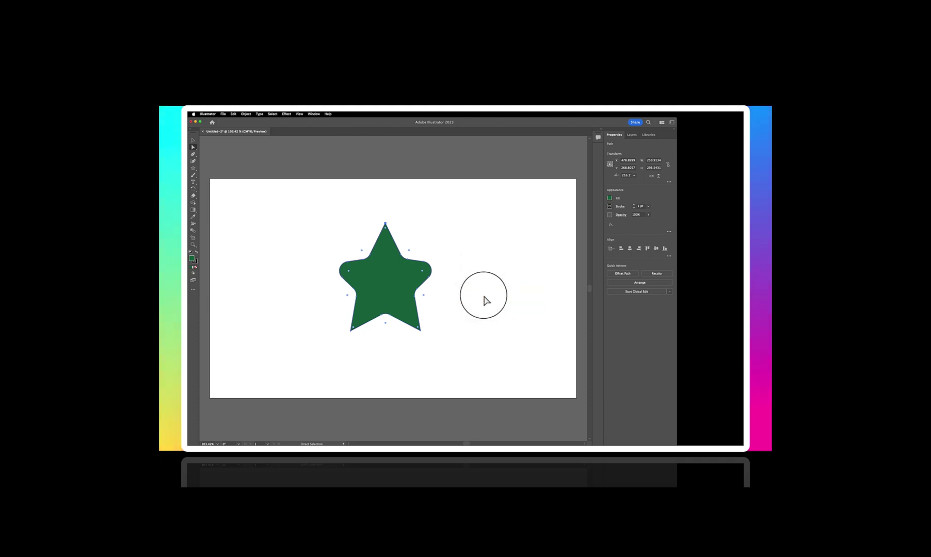
# Undo the top-point change and drag the corner widget to round all five star points evenly
pyautogui.click(385, 228)
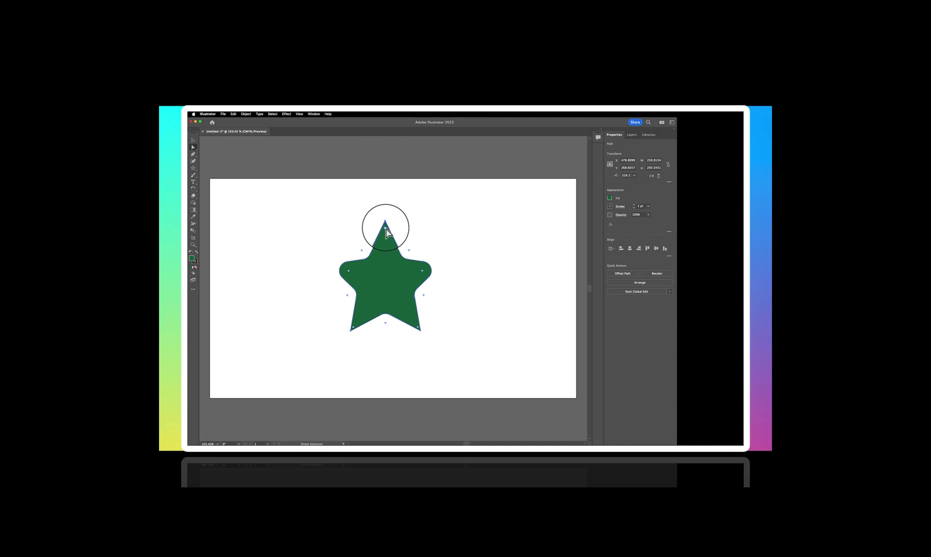
pyautogui.press('v')
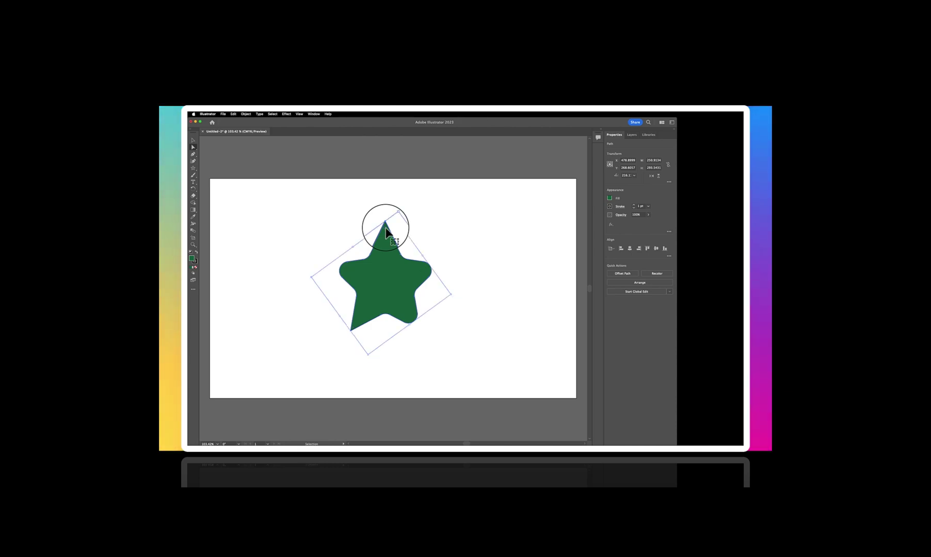
pyautogui.press('super+z')
pyautogui.press('a')
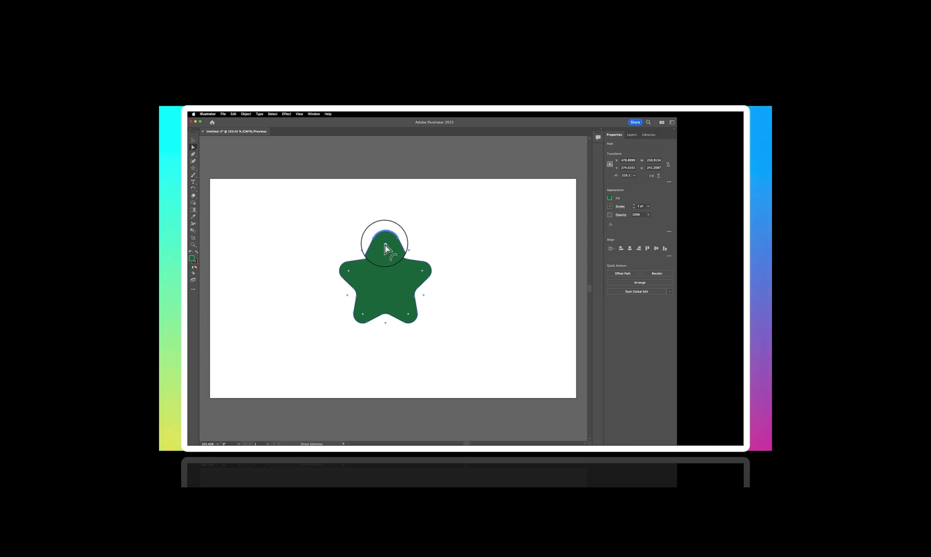
pyautogui.moveTo(385, 245); pyautogui.dragTo(386, 251)
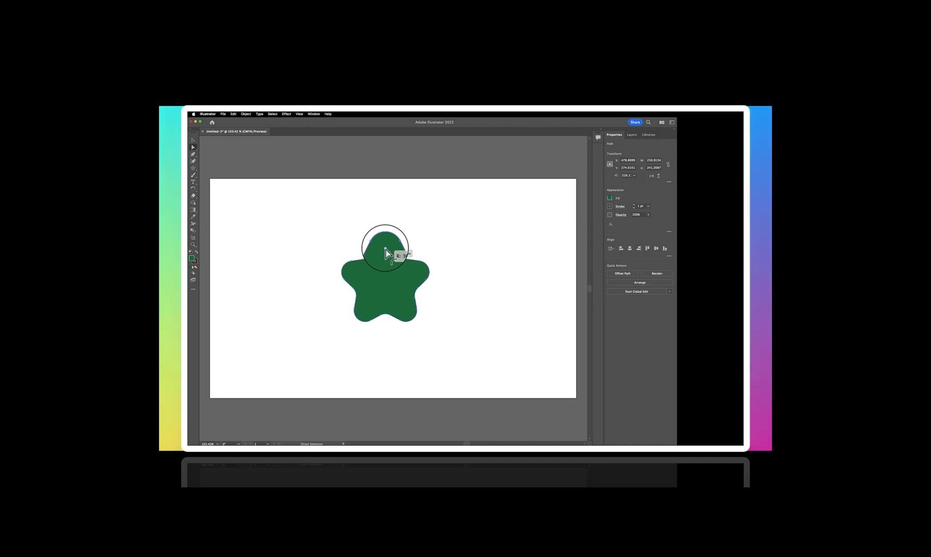
pyautogui.moveTo(386, 251); pyautogui.dragTo(385, 251)
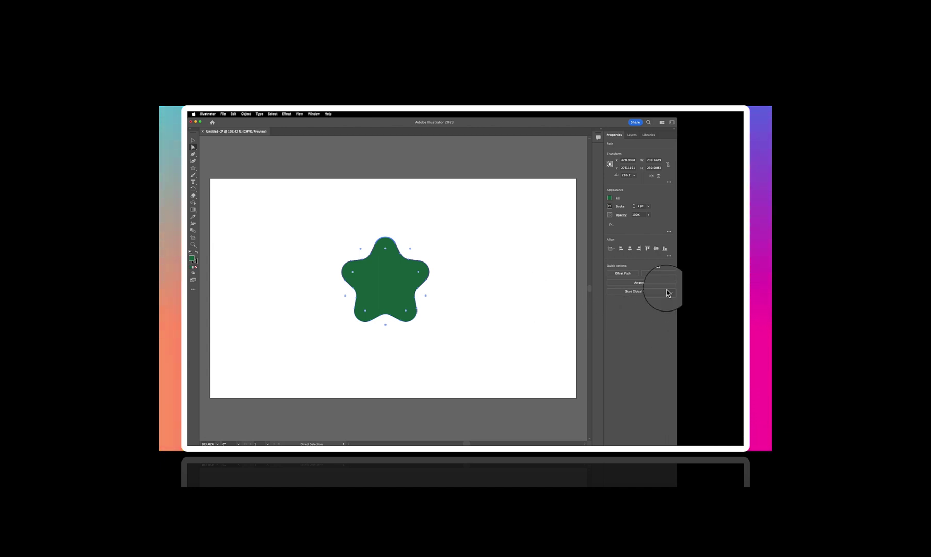
# Show the Artboards panel from the Window menu, move it clear of the star, and open its flyout
pyautogui.click(314, 115)
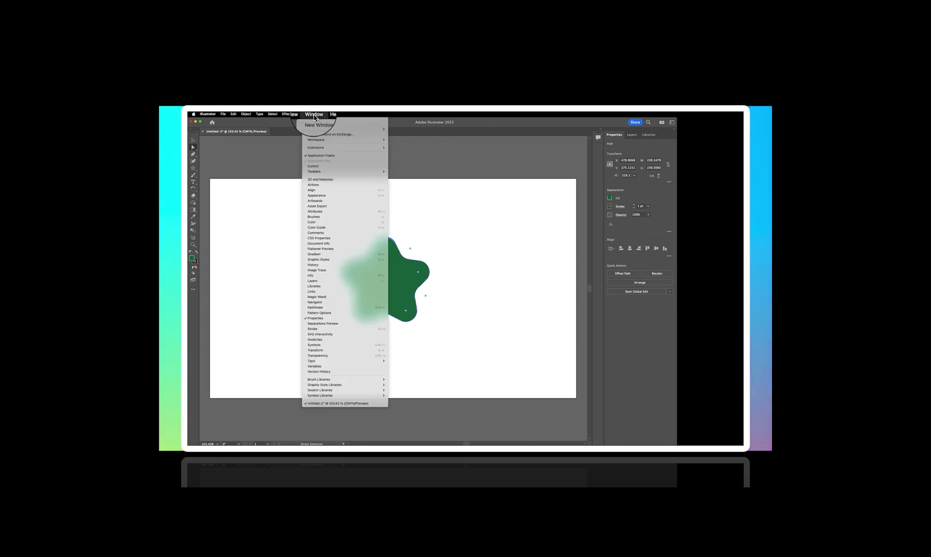
pyautogui.click(334, 200)
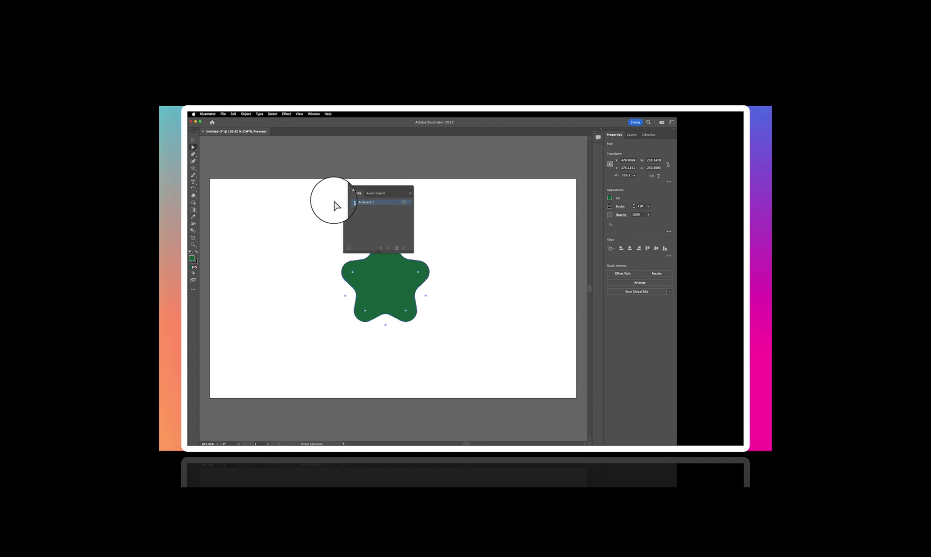
pyautogui.moveTo(392, 191); pyautogui.dragTo(532, 212)
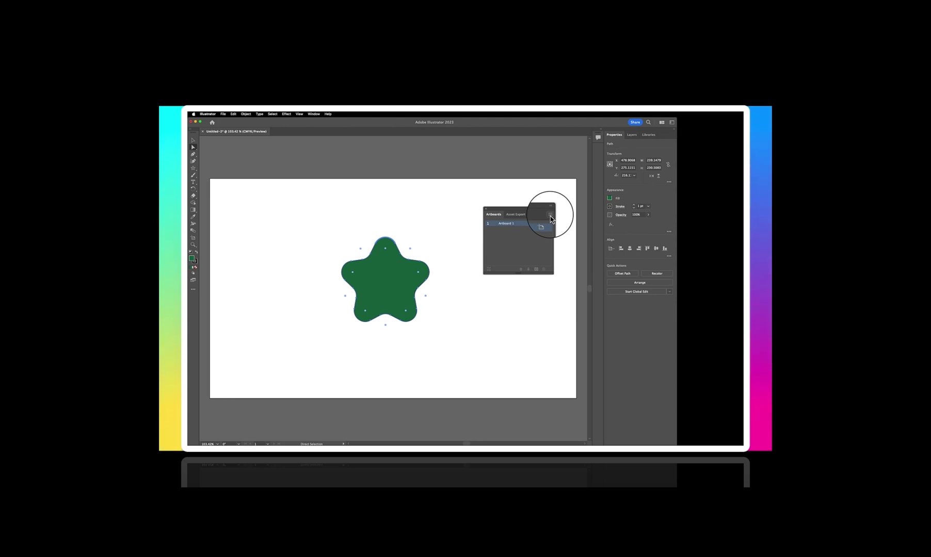
pyautogui.click(550, 214)
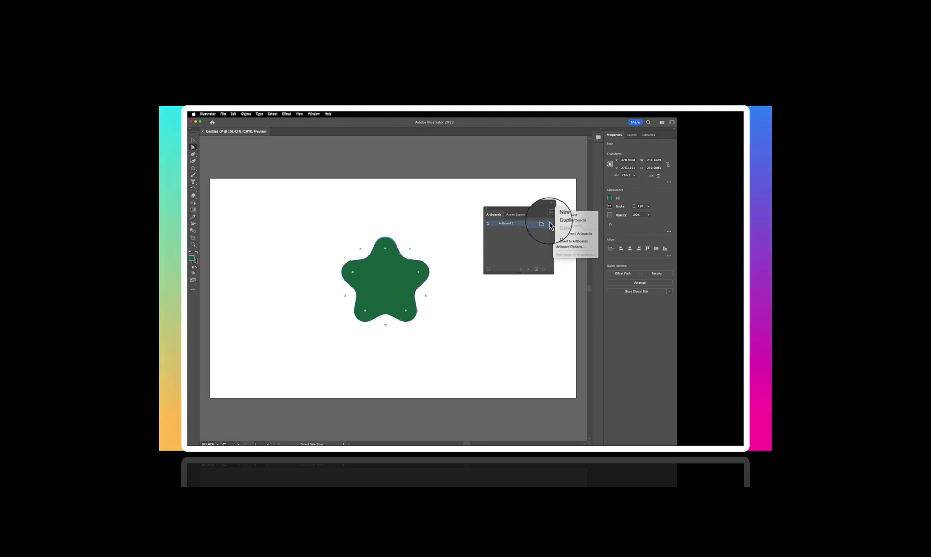
# In Artboard Options, set Artboard 1 to portrait, 600 px wide by 1000 px tall
pyautogui.click(568, 248)
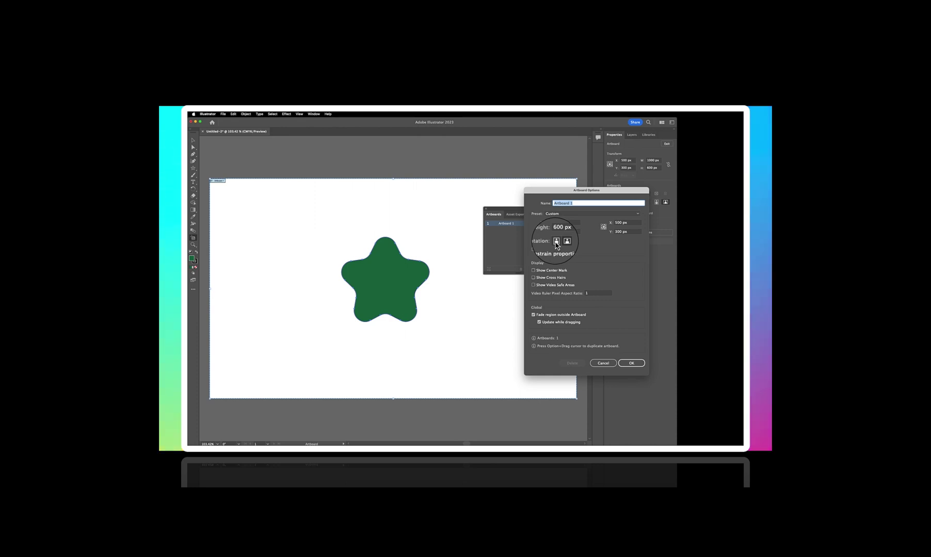
pyautogui.click(557, 242)
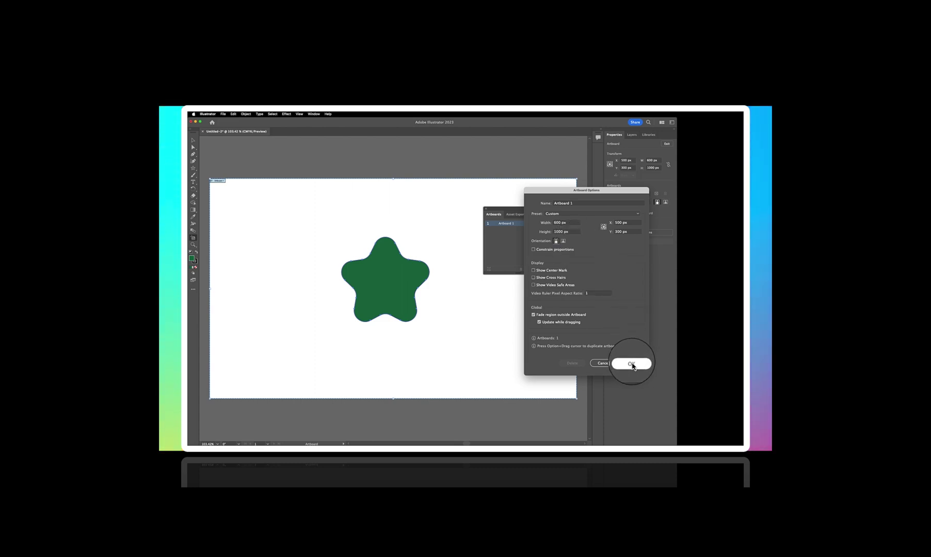
pyautogui.click(632, 363)
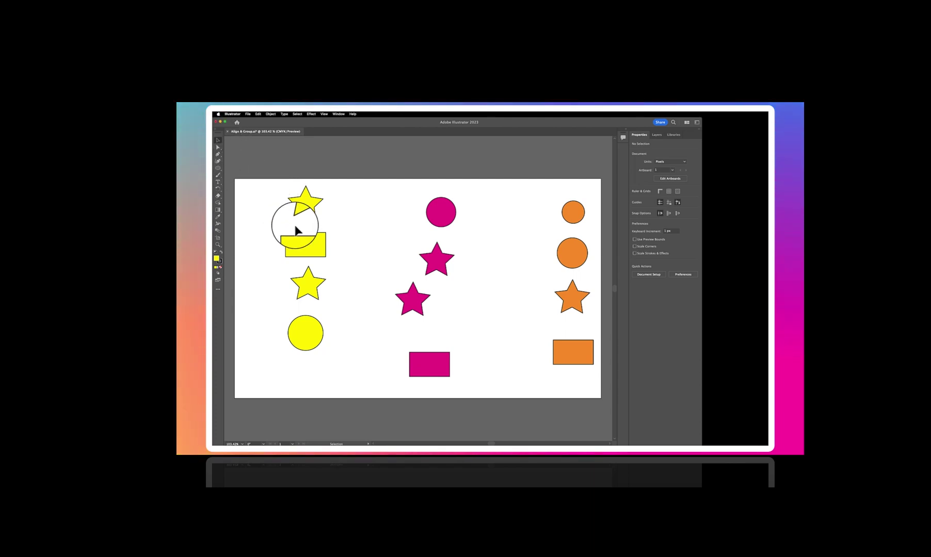
# Distribute the four yellow shapes evenly top to bottom and centre them on one vertical axis
pyautogui.moveTo(267, 182); pyautogui.dragTo(342, 359)
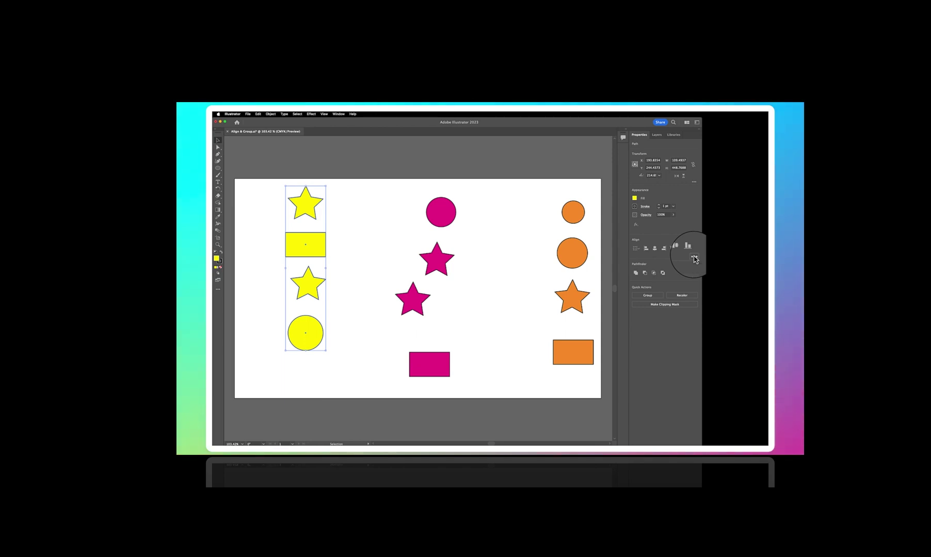
pyautogui.click(694, 257)
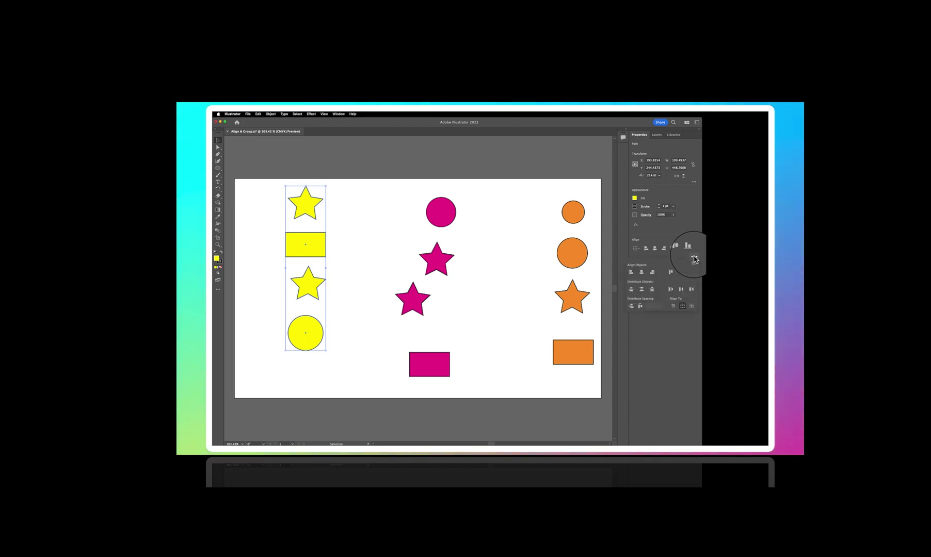
pyautogui.click(631, 307)
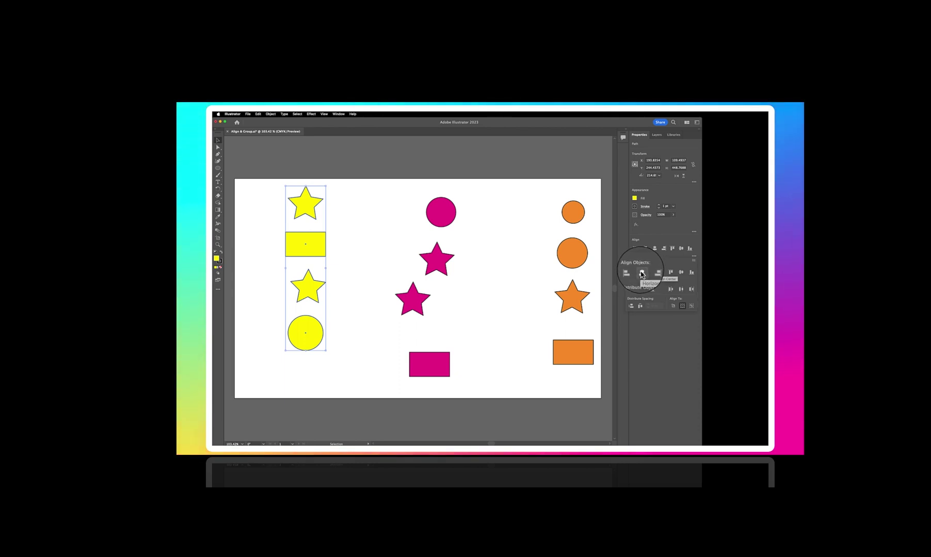
pyautogui.click(642, 274)
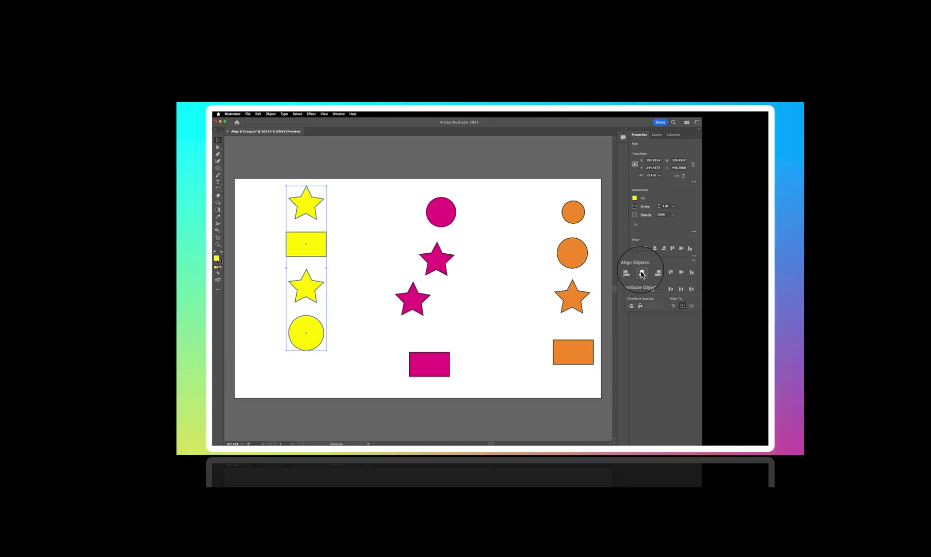
pyautogui.click(645, 342)
# Select the four pink shapes, space them evenly vertically and centre them on one vertical line
pyautogui.click(382, 226)
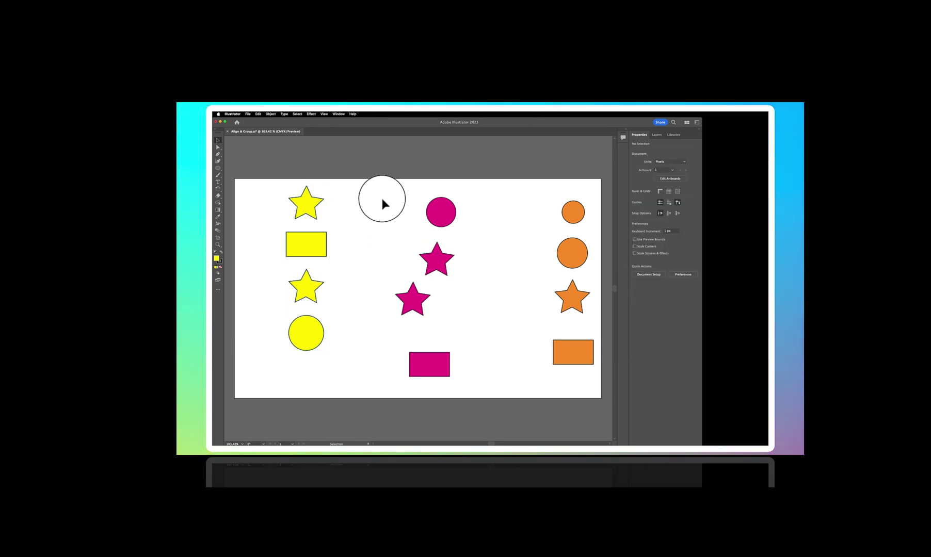
pyautogui.moveTo(384, 195); pyautogui.dragTo(447, 339)
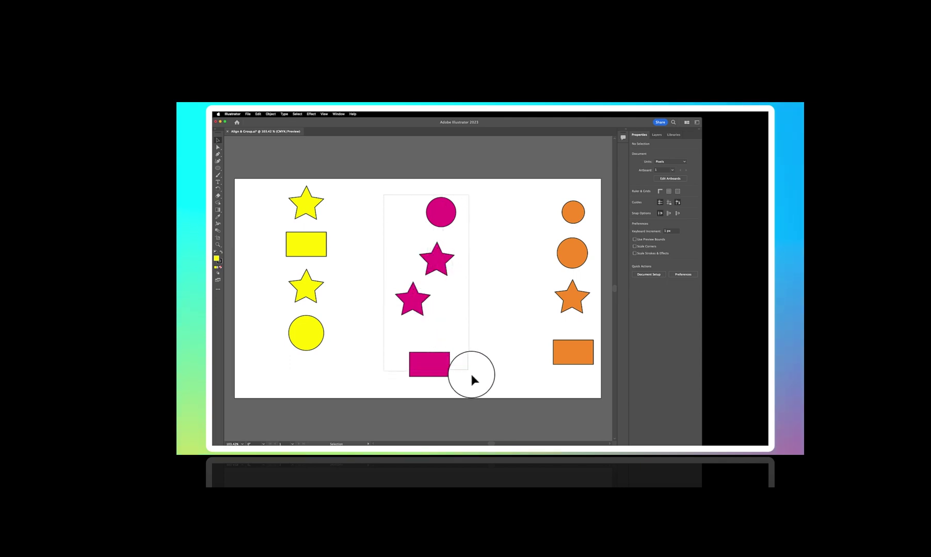
pyautogui.moveTo(471, 374); pyautogui.dragTo(477, 381)
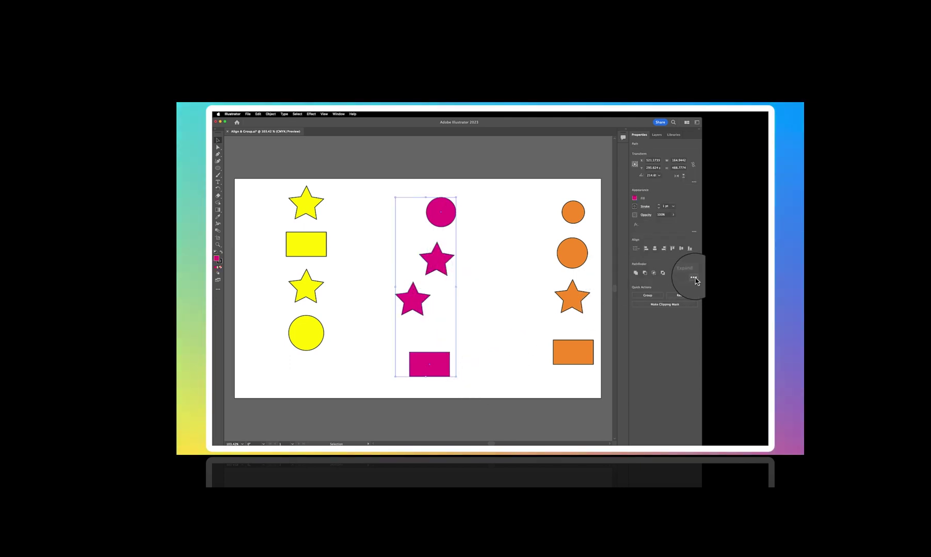
pyautogui.click(694, 256)
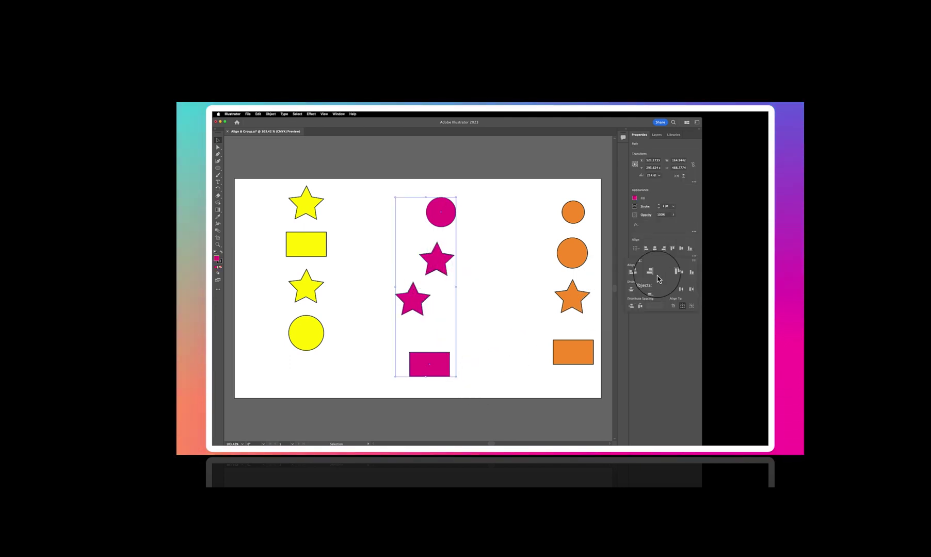
pyautogui.click(631, 306)
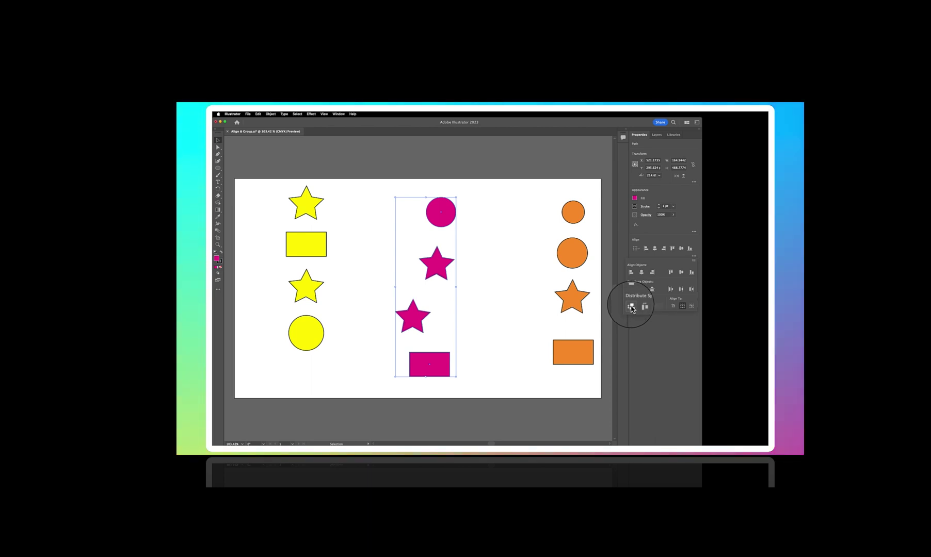
pyautogui.click(659, 248)
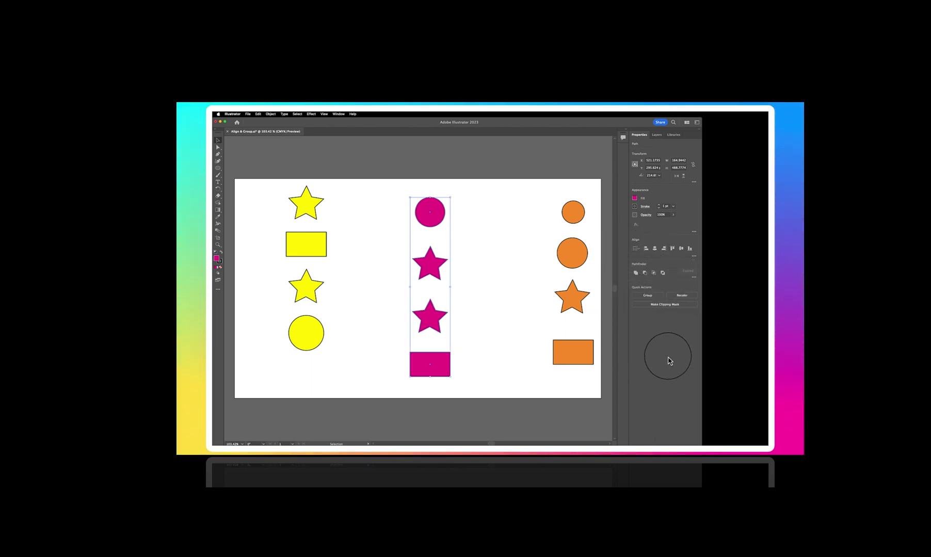
# Space the four orange shapes evenly top to bottom, centre them on one vertical line, then deselect
pyautogui.hscroll(5, 576, 341)
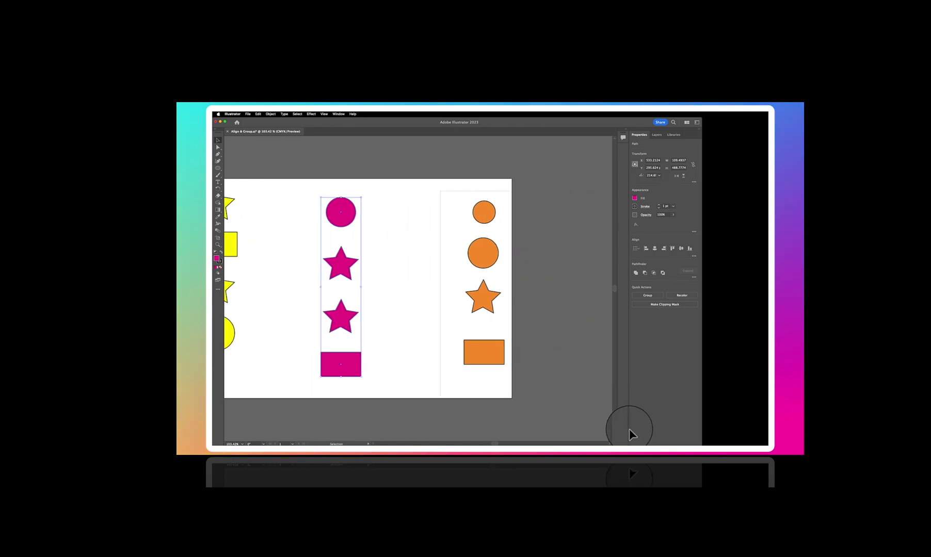
pyautogui.moveTo(475, 365); pyautogui.dragTo(475, 366)
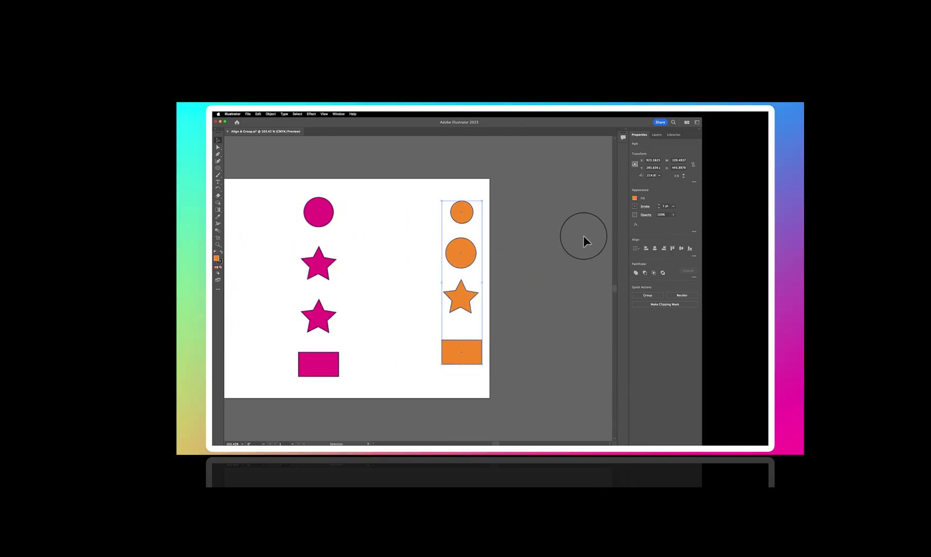
pyautogui.click(694, 258)
pyautogui.click(631, 306)
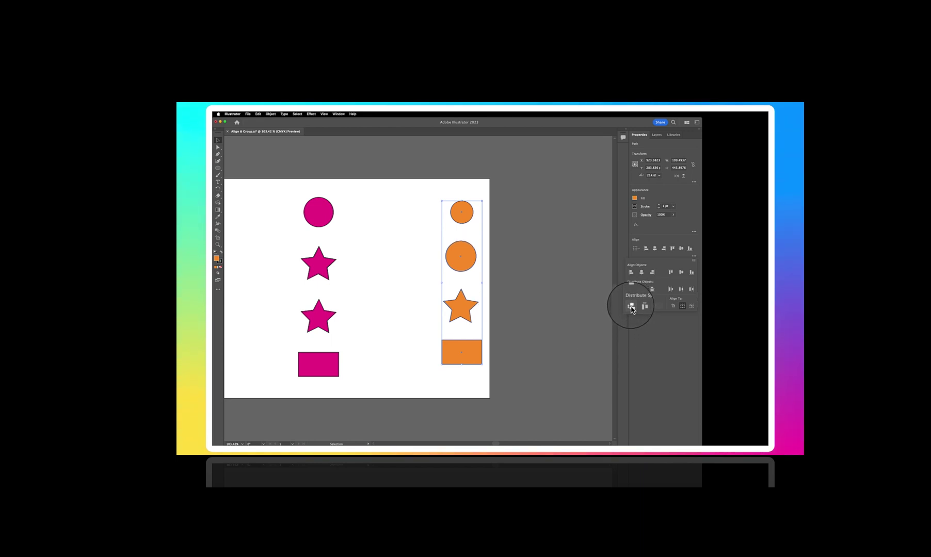
pyautogui.click(641, 272)
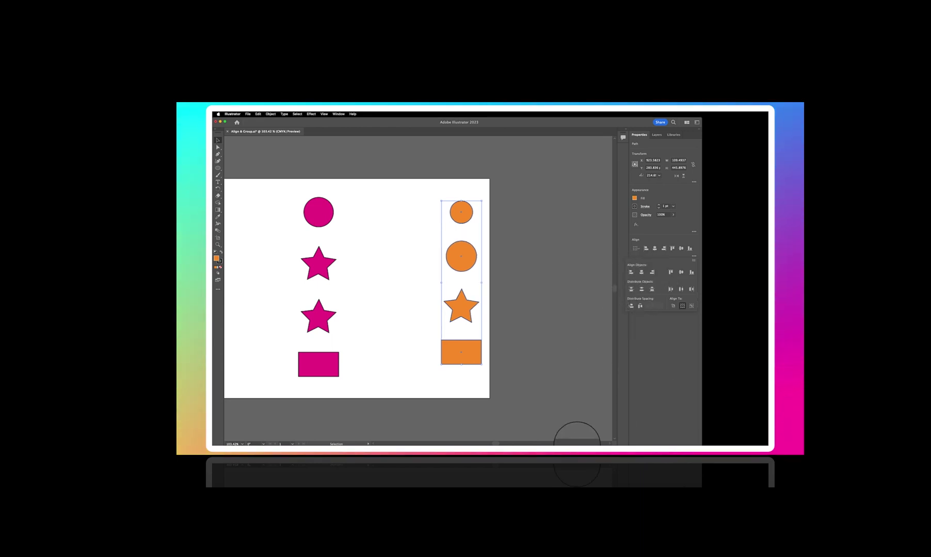
pyautogui.click(493, 445)
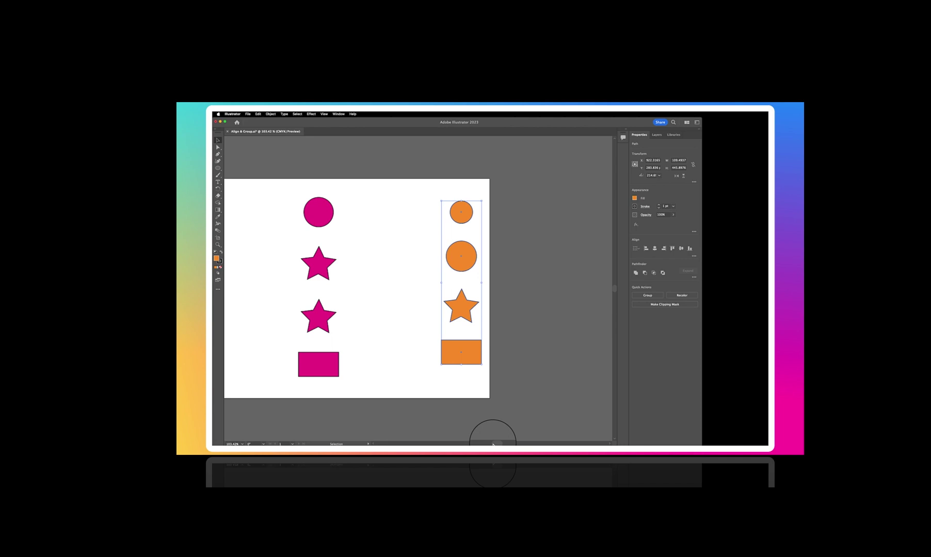
pyautogui.click(554, 396)
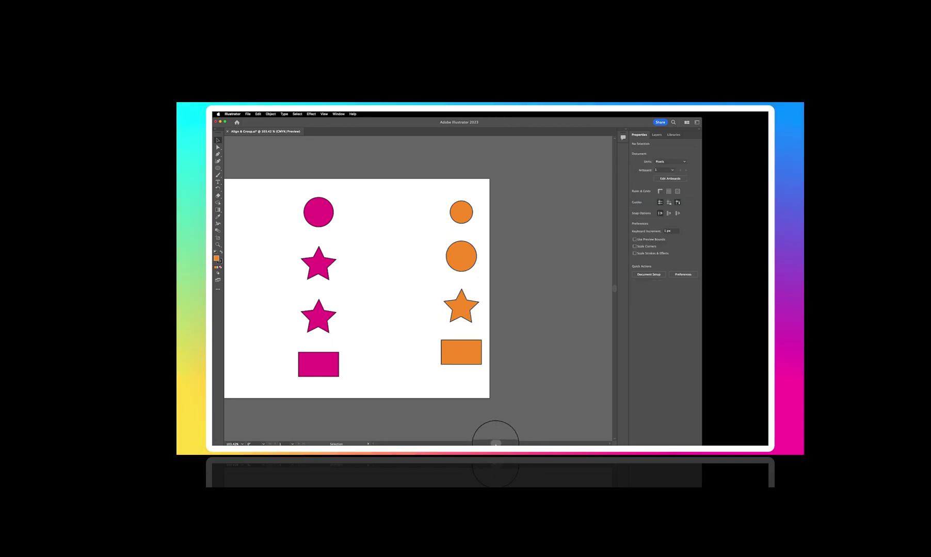
pyautogui.hscroll(-3, 492, 442)
pyautogui.hscroll(-2, 493, 442)
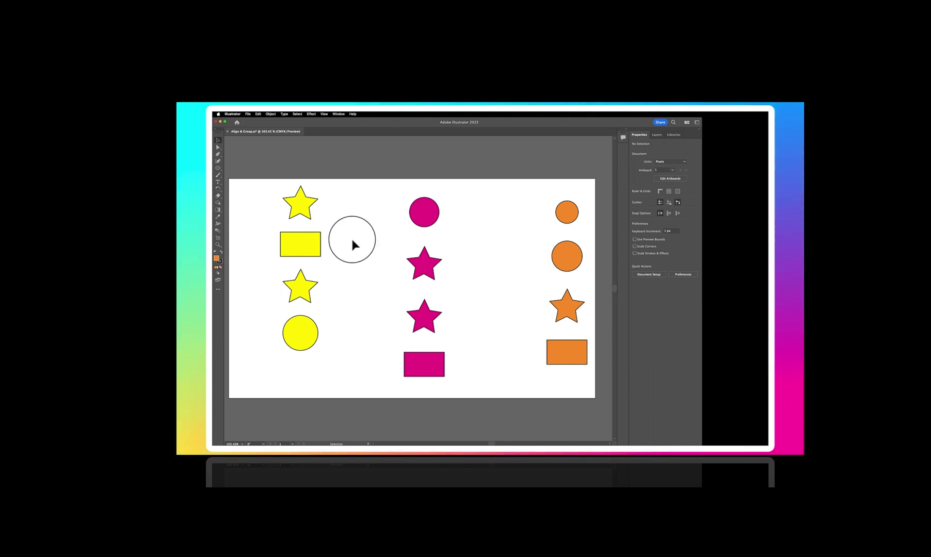
# Select the top yellow star plus the rest of the yellow column and group them
pyautogui.click(305, 208)
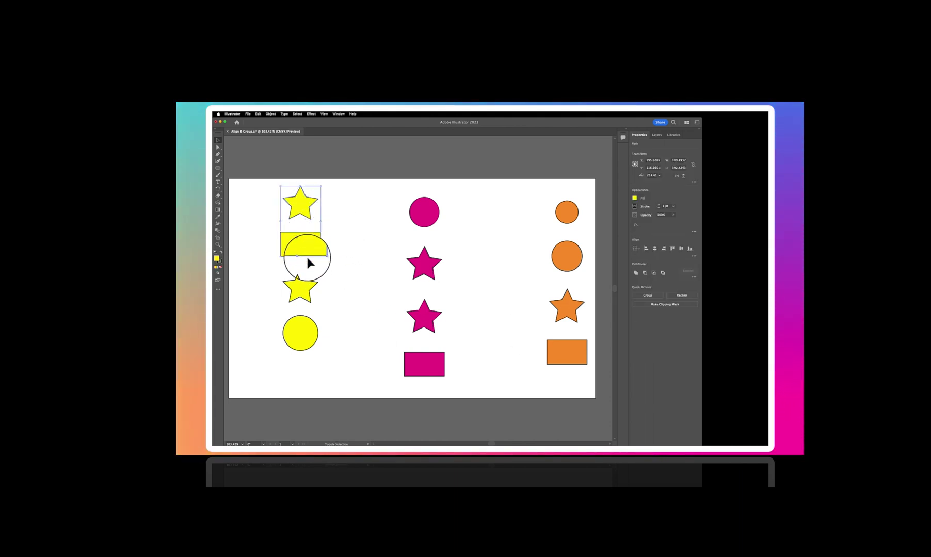
pyautogui.moveTo(307, 259); pyautogui.dragTo(303, 328)
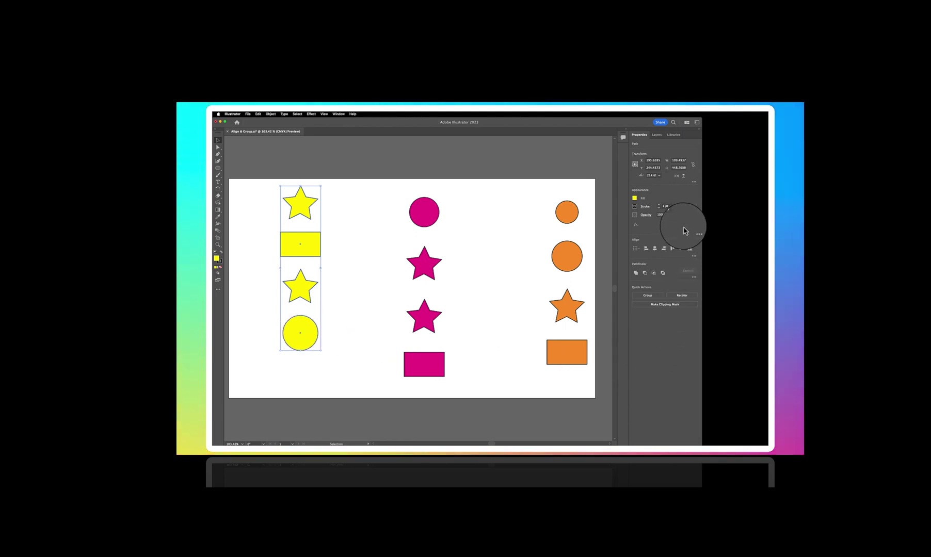
pyautogui.click(648, 296)
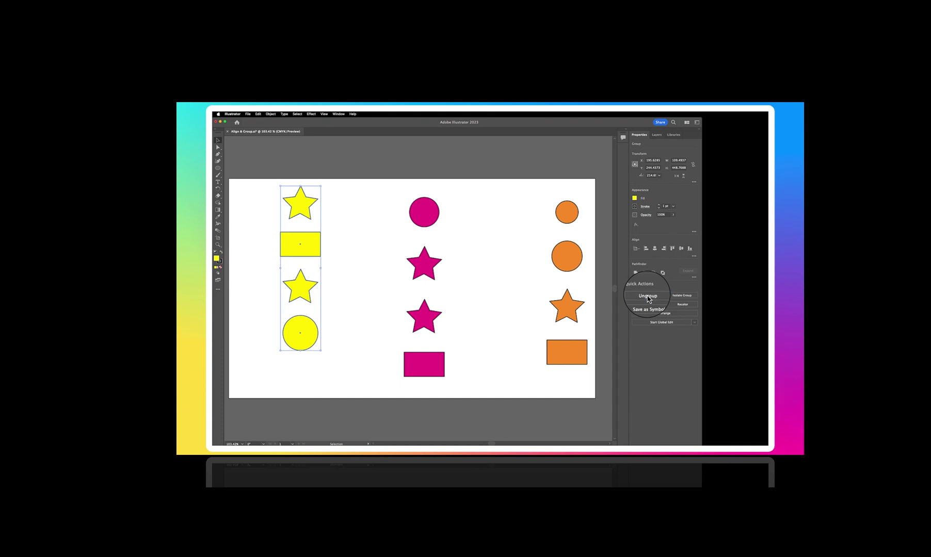
# In the Layers panel, expand Layer 1 and rename the yellow shapes' group to 'Yellow'
pyautogui.click(658, 136)
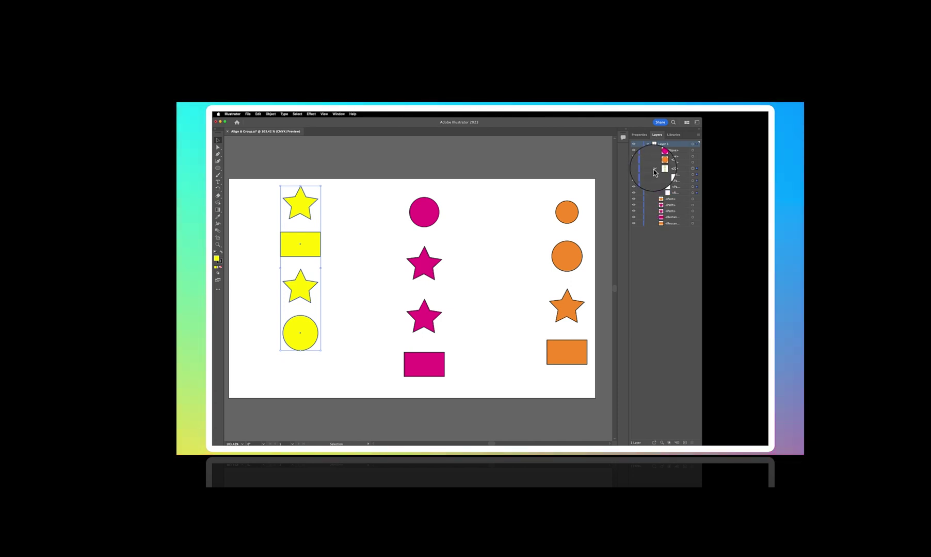
pyautogui.click(654, 170)
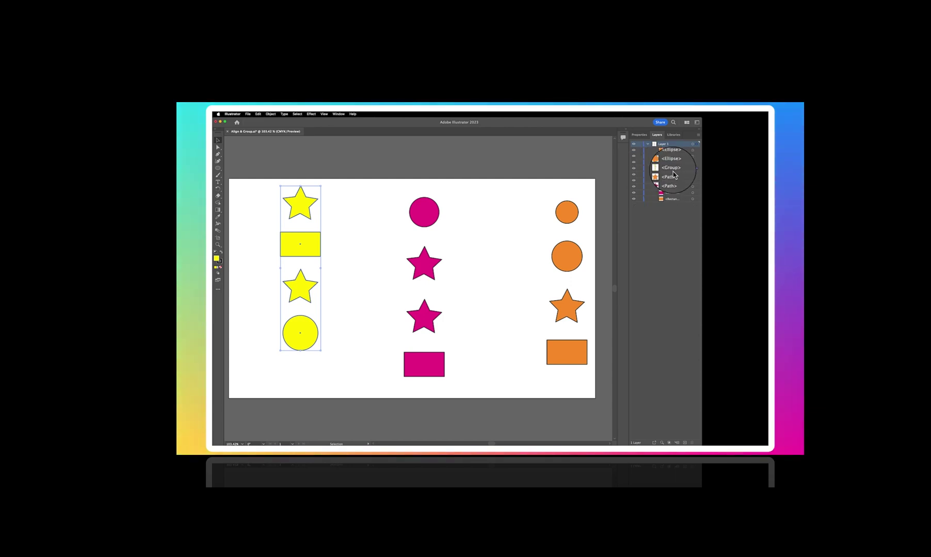
pyautogui.click(672, 173)
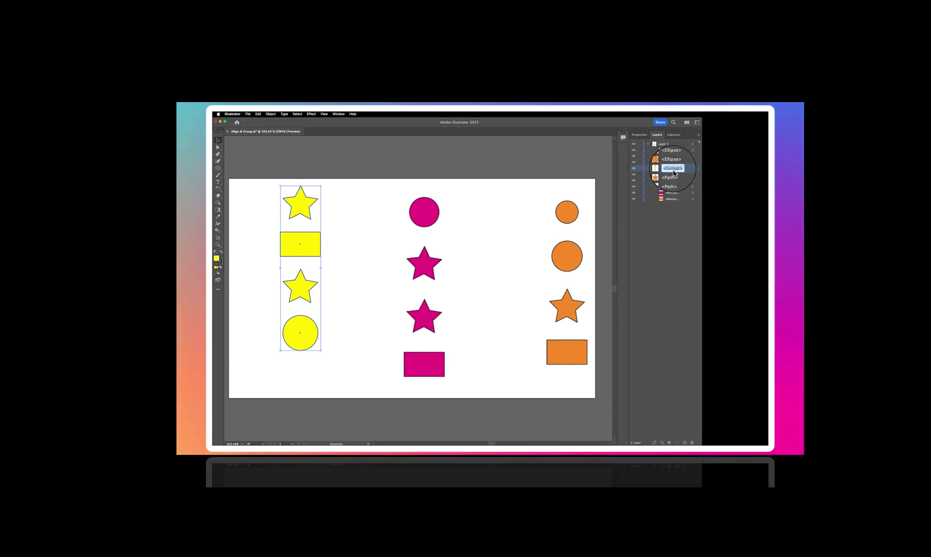
pyautogui.write('Y')
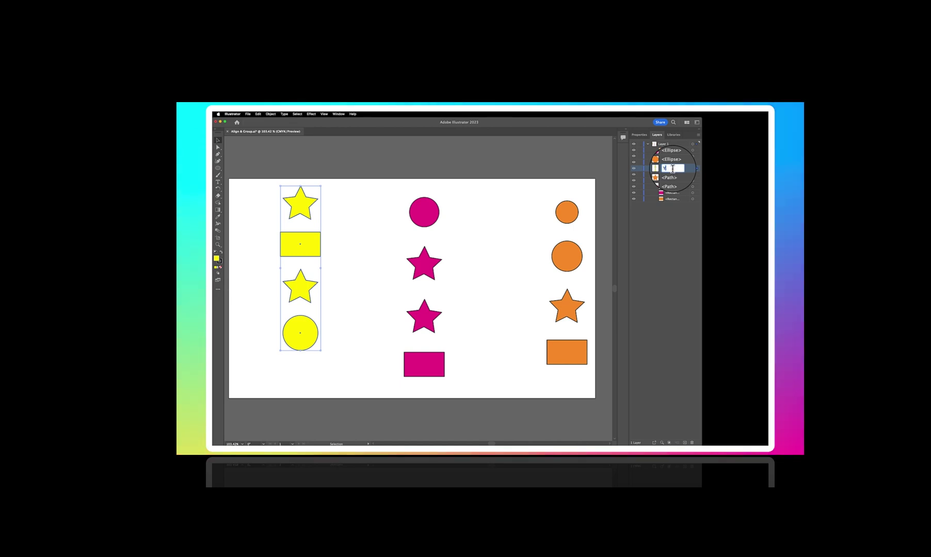
pyautogui.write('ellow')
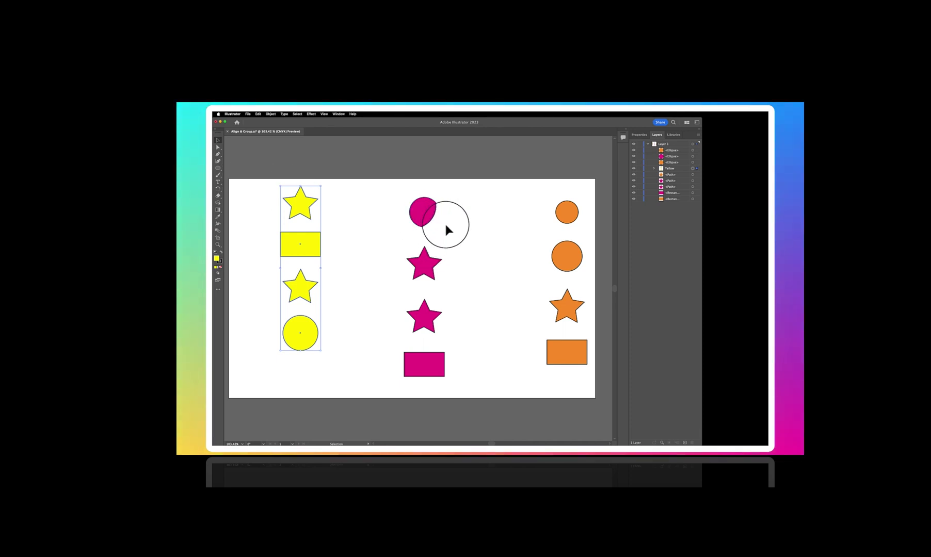
# Select the magenta circle, lower star and rectangle of the middle column
pyautogui.click(466, 238)
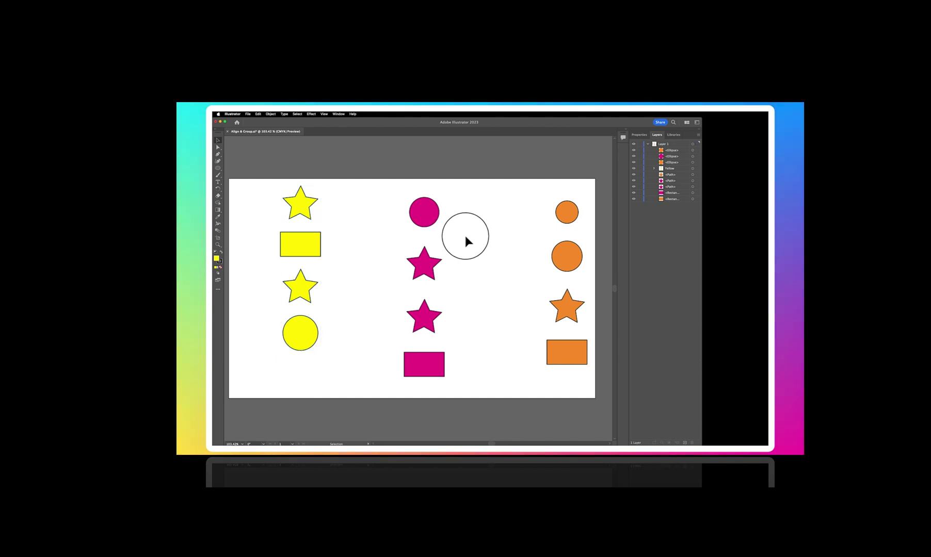
pyautogui.click(431, 212)
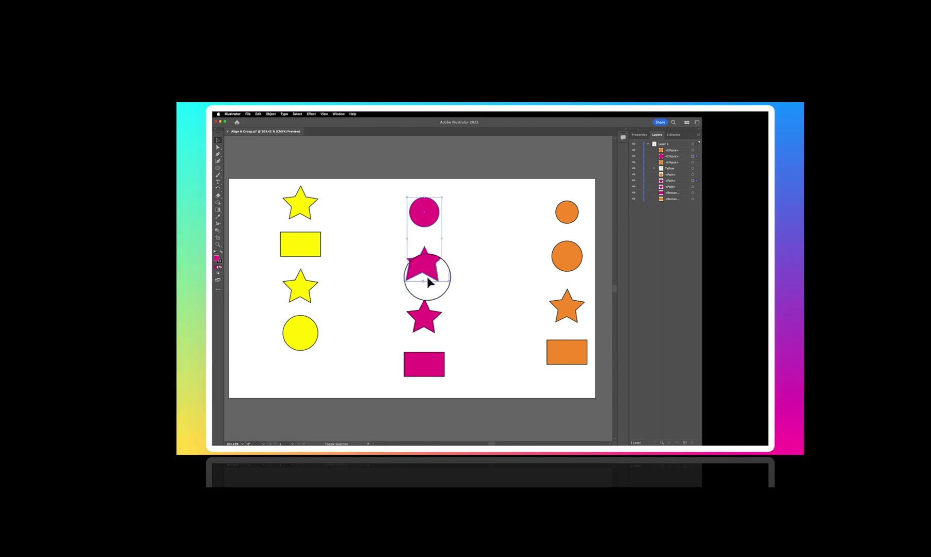
pyautogui.keyDown('shift'); pyautogui.click(425, 316); pyautogui.keyUp('shift')
pyautogui.keyDown('shift'); pyautogui.click(429, 360); pyautogui.keyUp('shift')
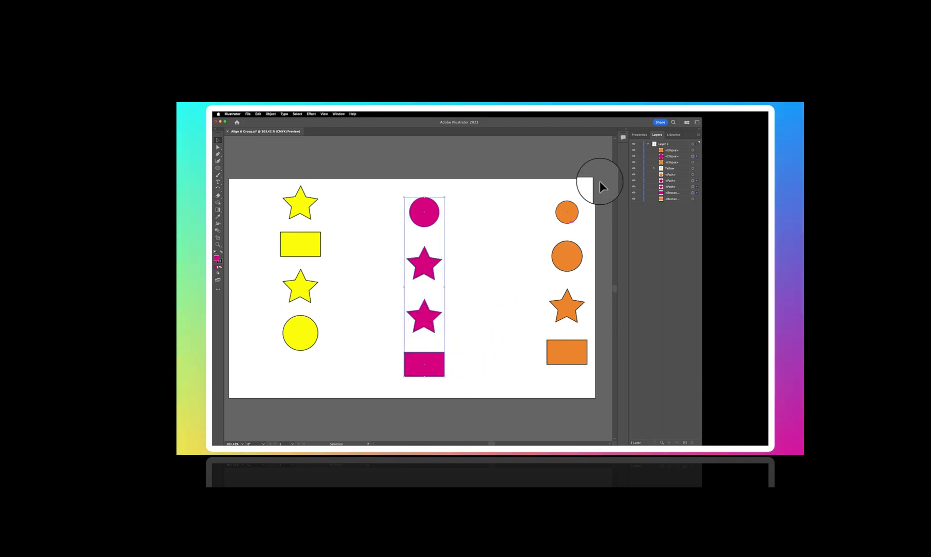
pyautogui.click(639, 135)
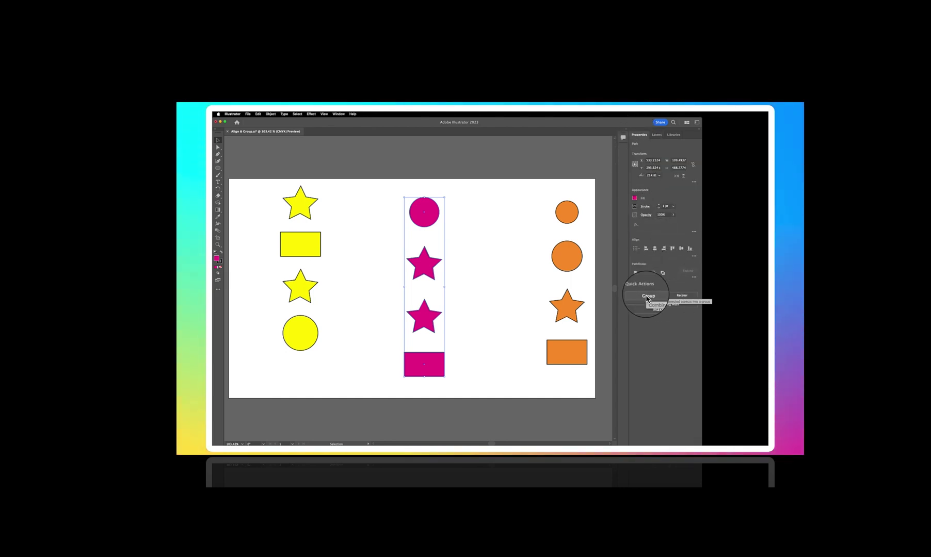
# In the Layers list, hide and reshow the magenta group to check it
pyautogui.click(657, 135)
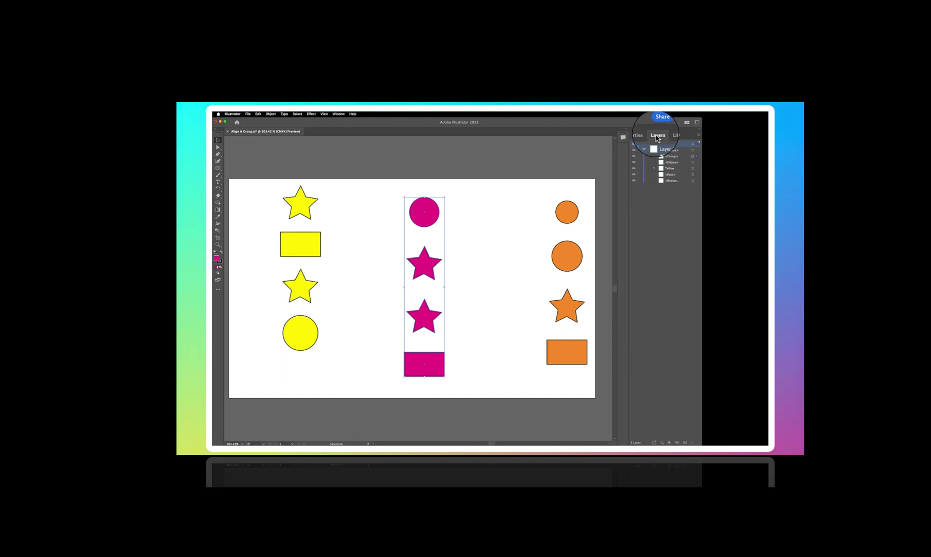
pyautogui.click(634, 157)
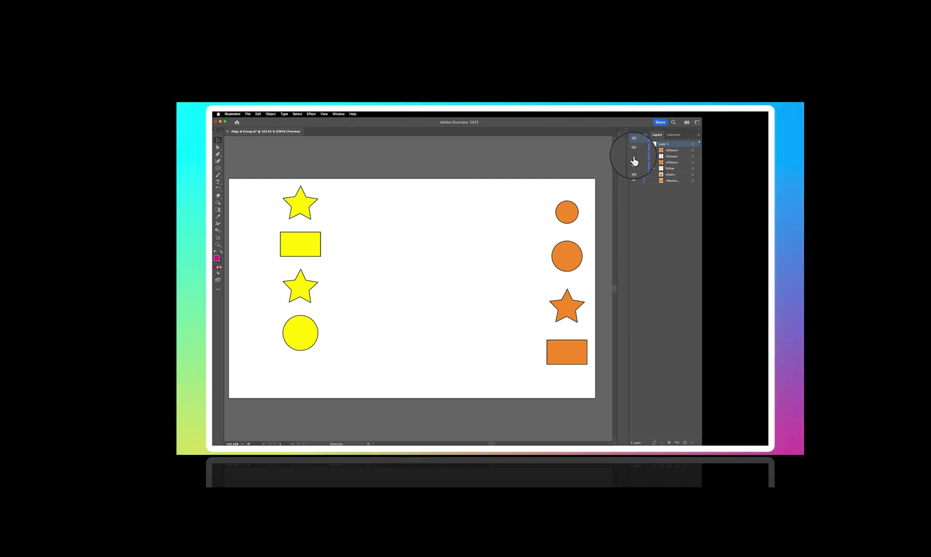
pyautogui.click(634, 158)
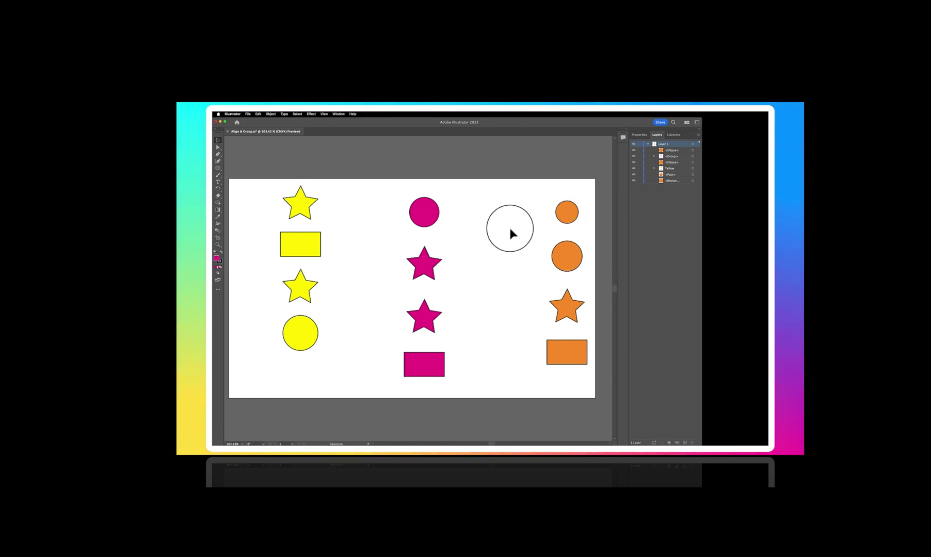
# Select the two orange circles, the orange star and the orange rectangle, then ungroup them
pyautogui.click(567, 213)
pyautogui.keyDown('shift'); pyautogui.click(566, 255); pyautogui.keyUp('shift')
pyautogui.keyDown('shift'); pyautogui.click(567, 304); pyautogui.keyUp('shift')
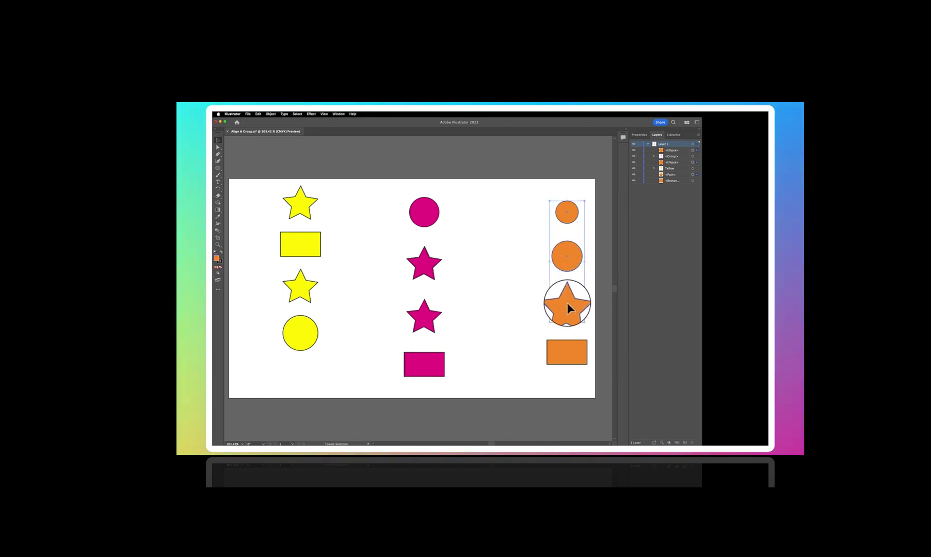
pyautogui.keyDown('shift'); pyautogui.click(567, 344); pyautogui.keyUp('shift')
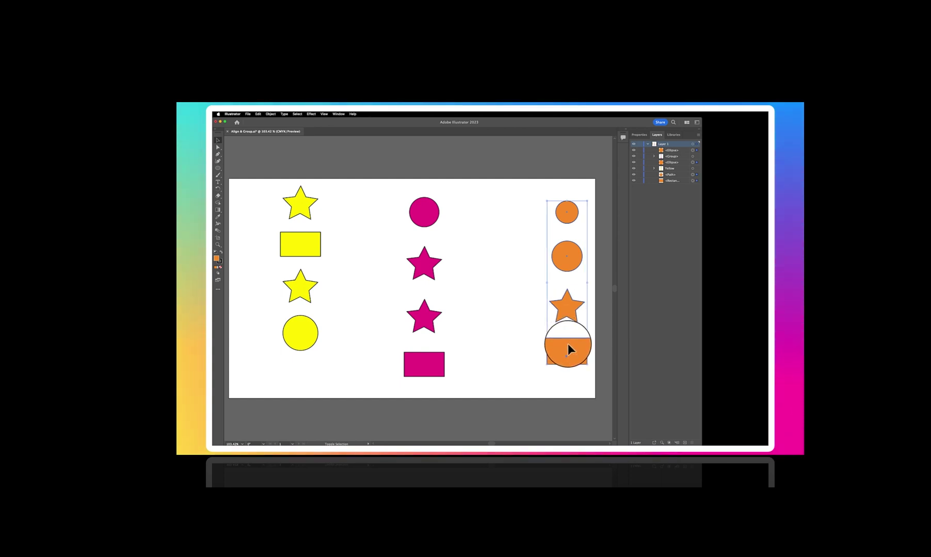
pyautogui.click(640, 134)
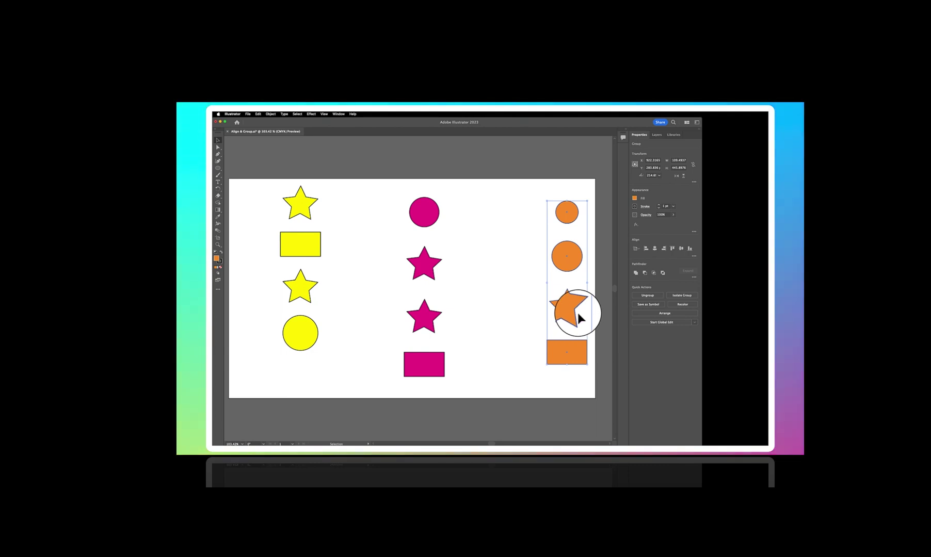
pyautogui.click(648, 297)
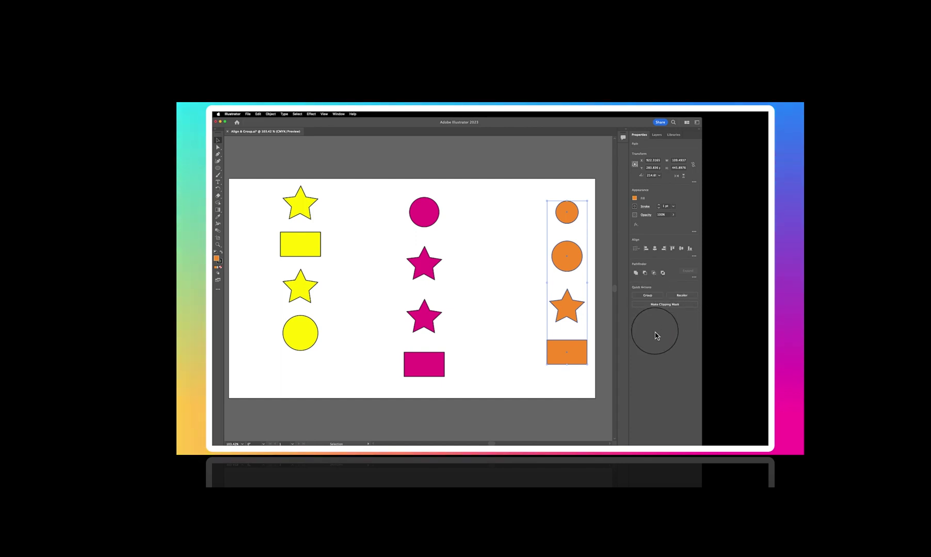